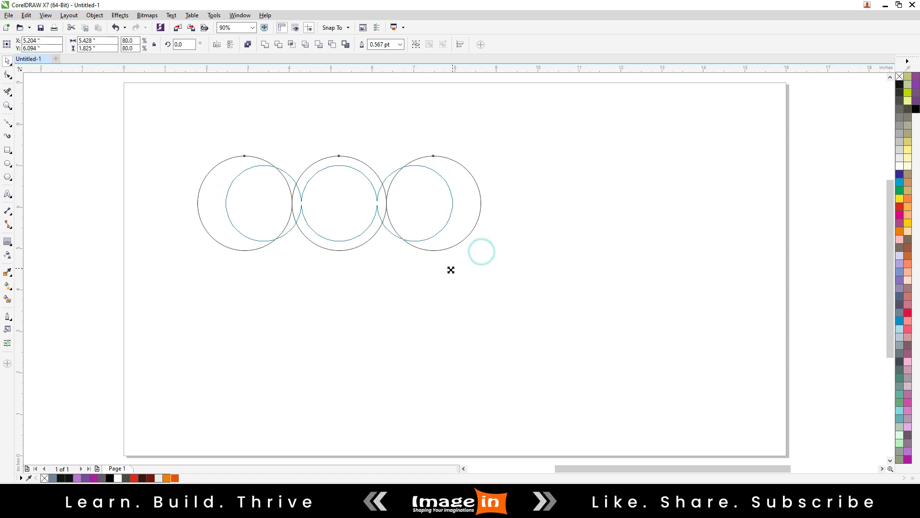
Scale down the row of three circles to about 4.66 inches wide and move it lower on the page
left_click_drag(340, 202, 359, 265)
left_click(582, 275)
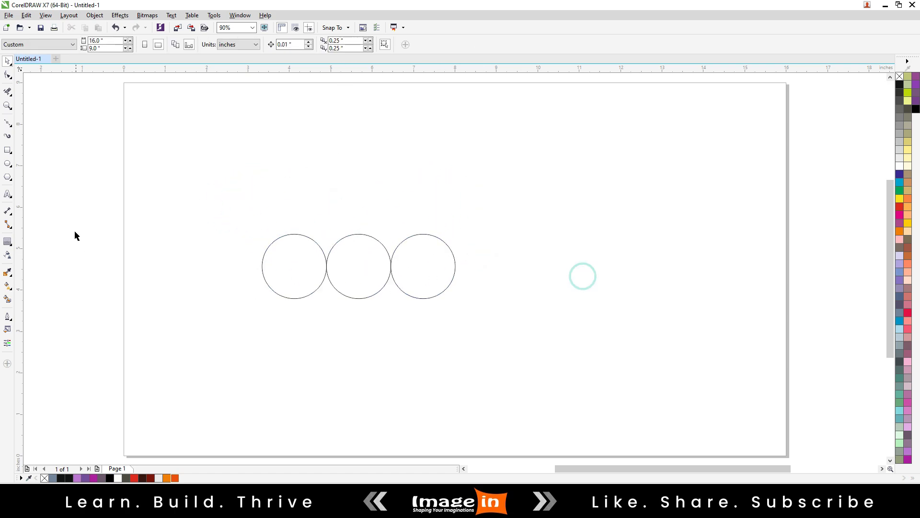
Draw a square of about 5.45 inches around the circles and rotate it 45 degrees into a diamond
left_click(7, 150)
left_click_drag(222, 145, 413, 371)
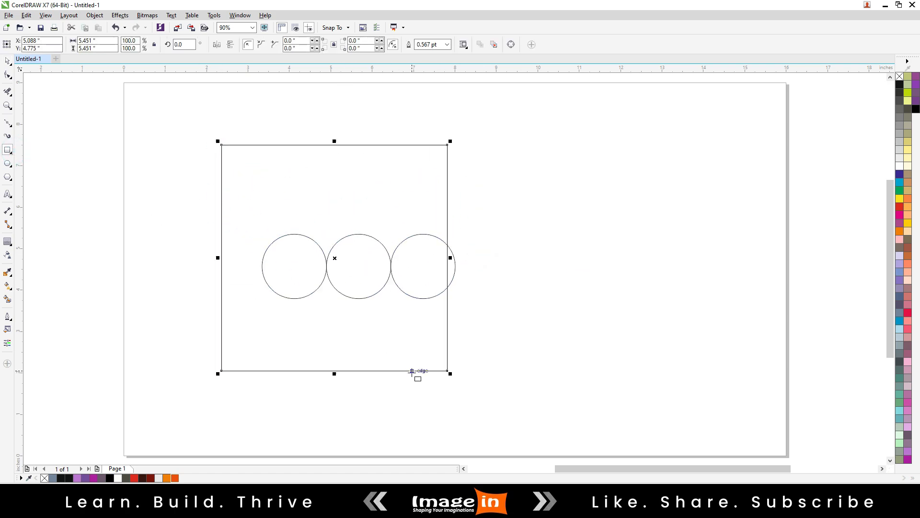
key("space")
double_click(184, 45)
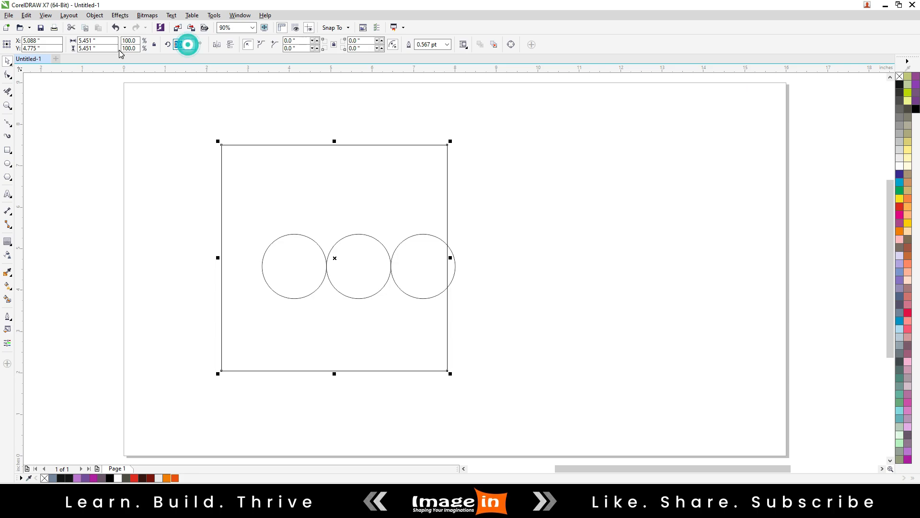
type("45")
key("Return")
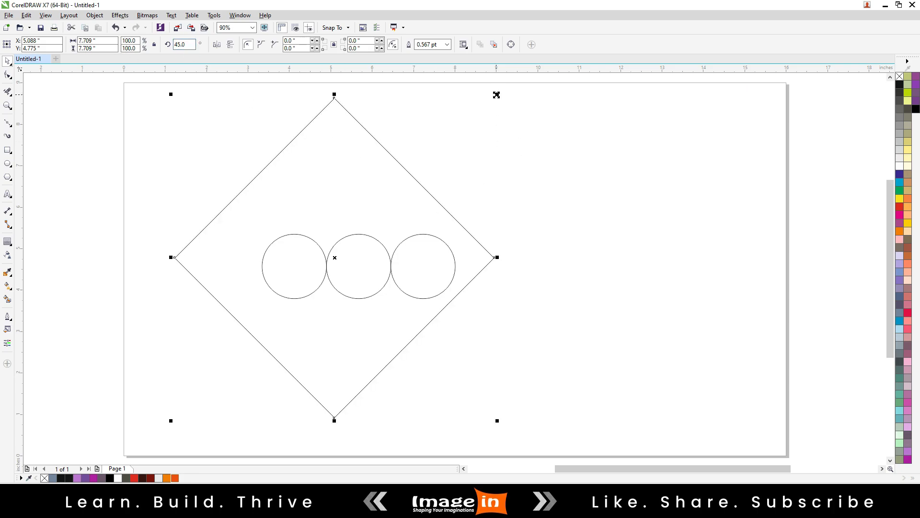
Scale the diamond down to about 6.08 inches wide and centre the circles on it horizontally and vertically
left_click_drag(497, 94, 462, 128)
left_click_drag(538, 199, 259, 312)
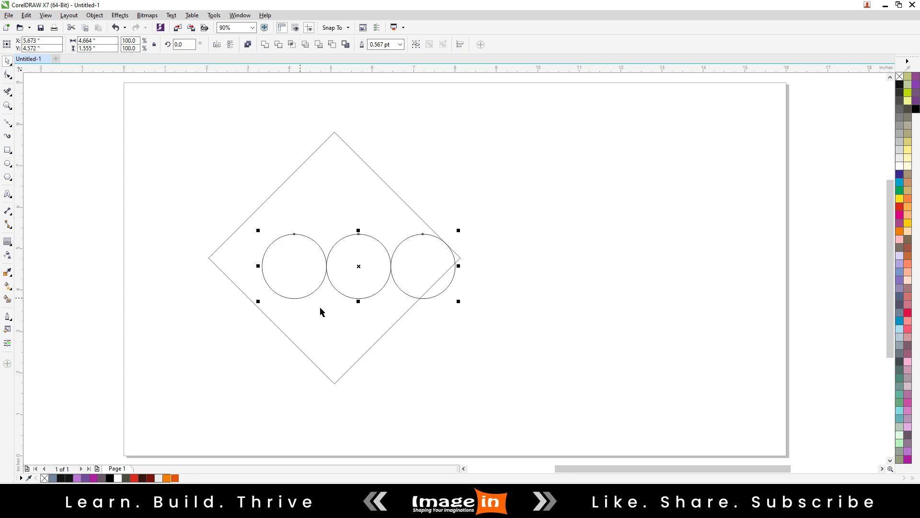
left_click(321, 312, "shift")
key("c")
left_click(517, 310)
left_click(412, 287)
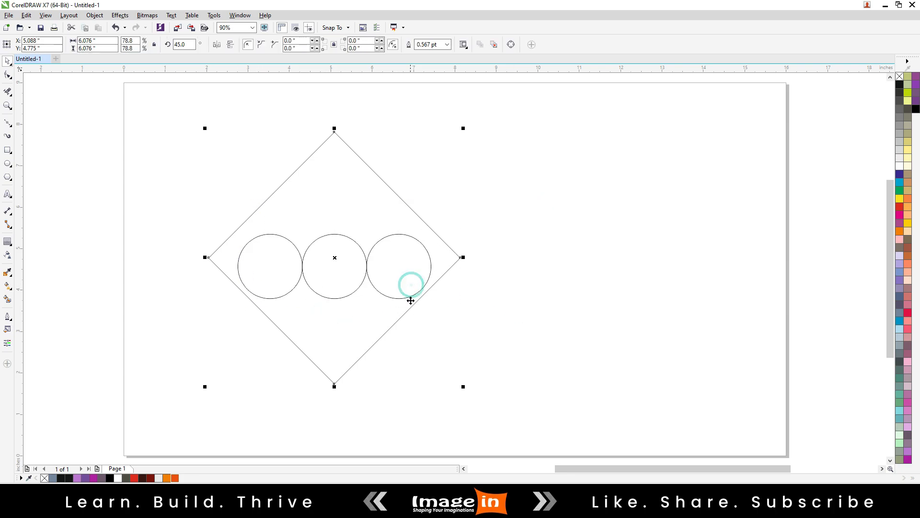
left_click(411, 294)
left_click(411, 296)
left_click(410, 306, "shift")
key("e")
left_click(465, 308)
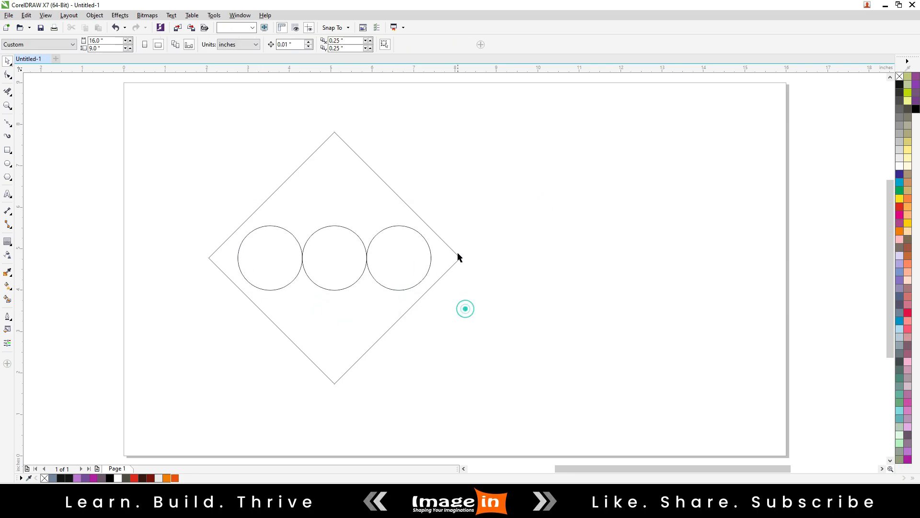
Round all corners of the diamond to a radius of about 1.05 inches with the Shape tool
left_click(459, 257)
key("F10")
left_click(460, 258)
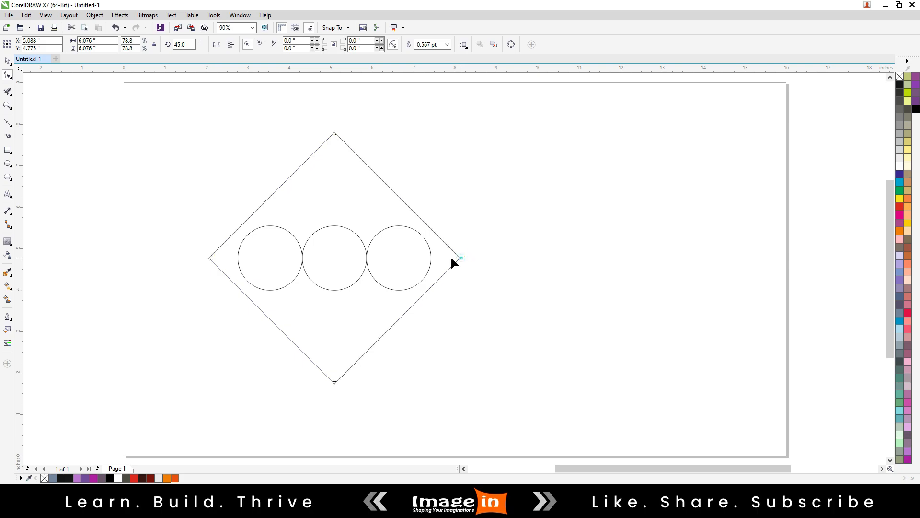
left_click_drag(452, 258, 400, 257)
key("space")
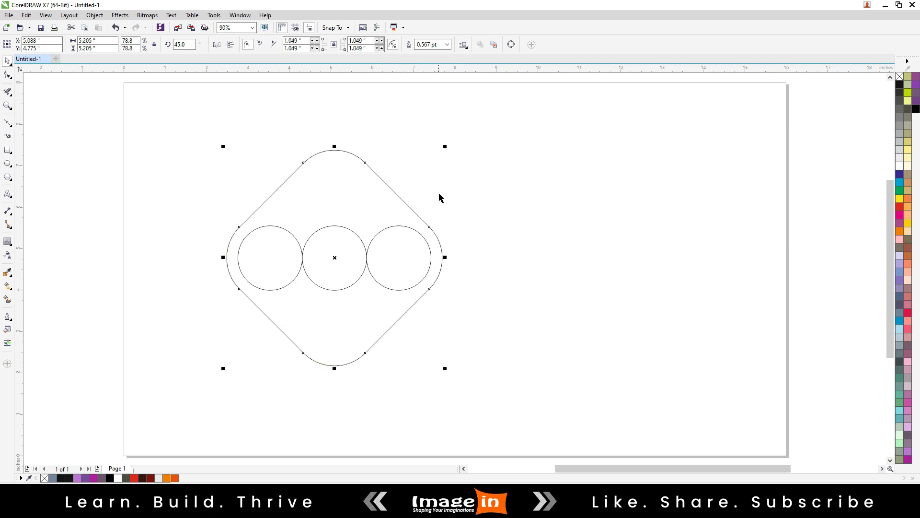
Scale the rounded diamond to about 4.66 inches so its sides meet the outer edges of the outer circles
left_click_drag(445, 147, 435, 153)
scroll(252, 252, "up", 5)
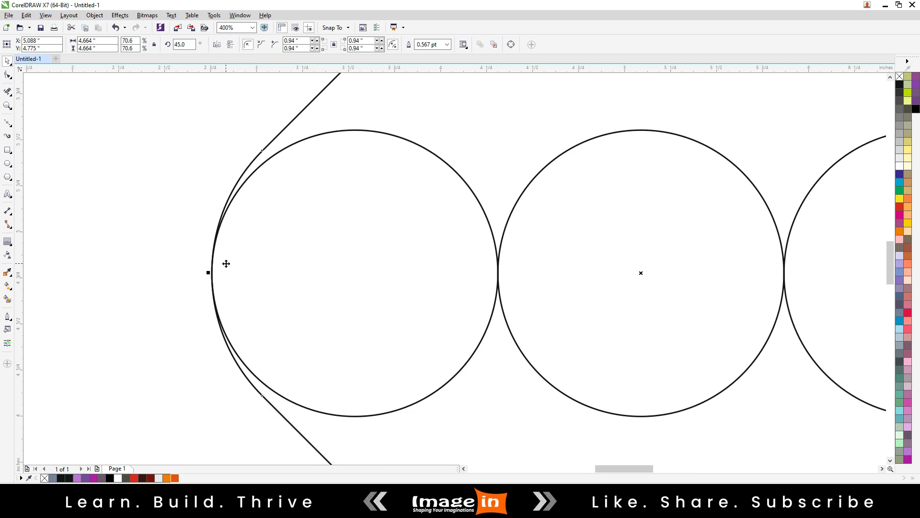
scroll(202, 268, "down", 2)
scroll(627, 267, "up", 2)
scroll(570, 292, "down", 2)
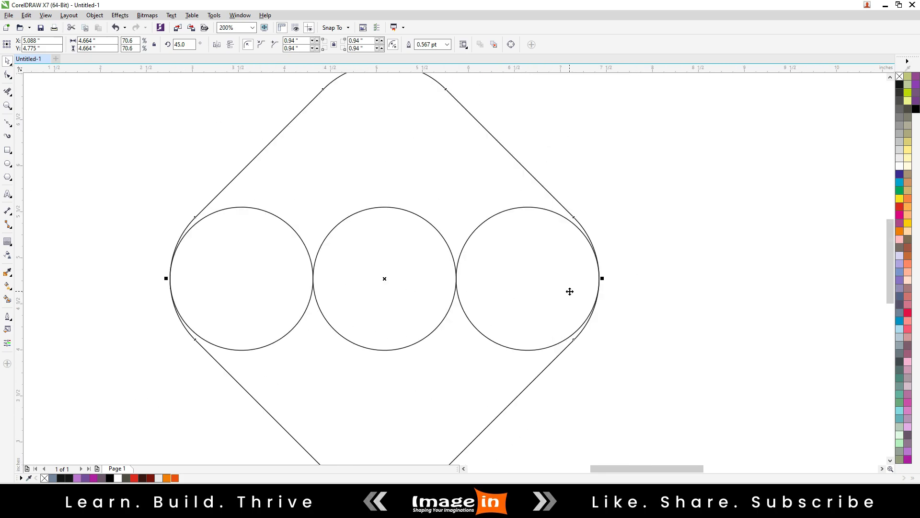
scroll(522, 169, "down", 2)
scroll(555, 140, "up", 4)
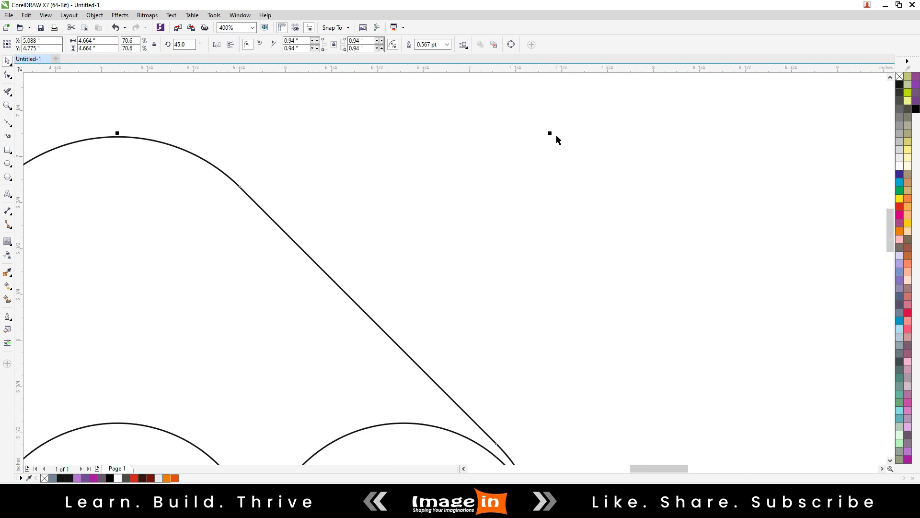
scroll(545, 136, "down", 2)
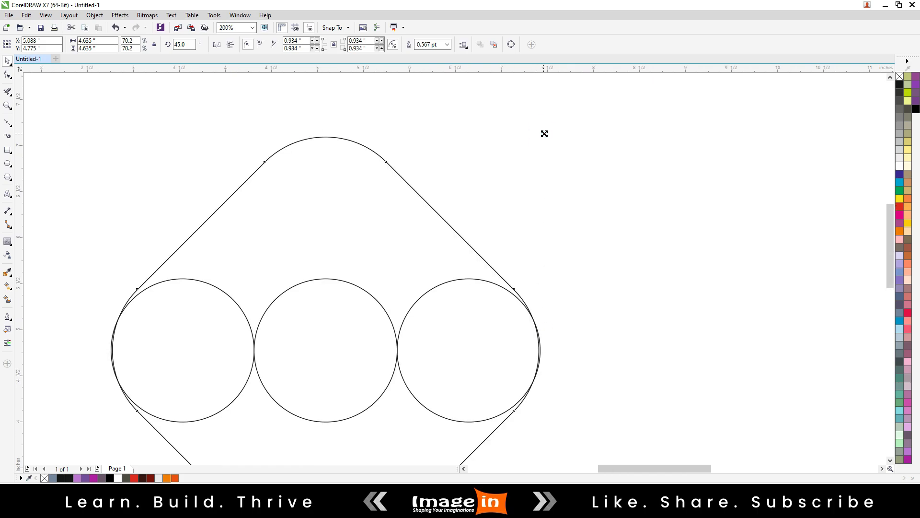
left_click_drag(543, 134, 545, 134)
scroll(281, 236, "down", 1)
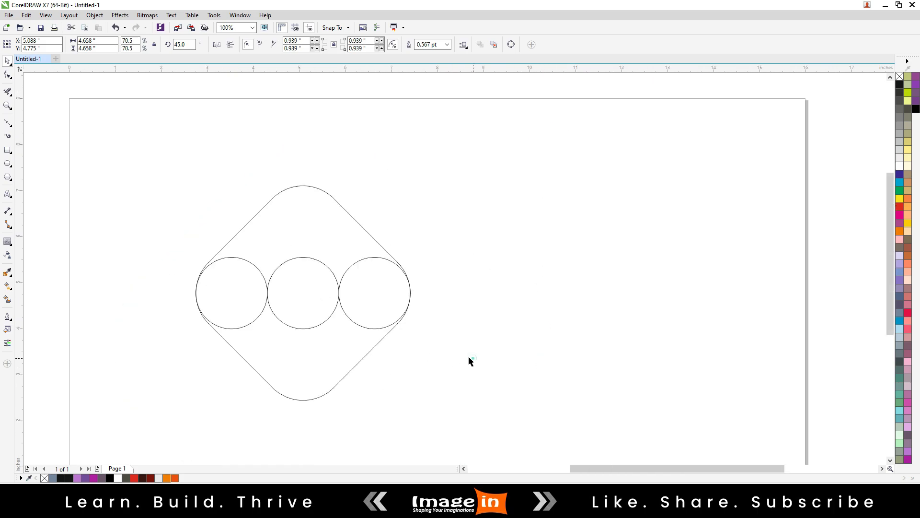
Ungroup the row of three circles
left_click(323, 315)
left_click(324, 323)
right_click(325, 323)
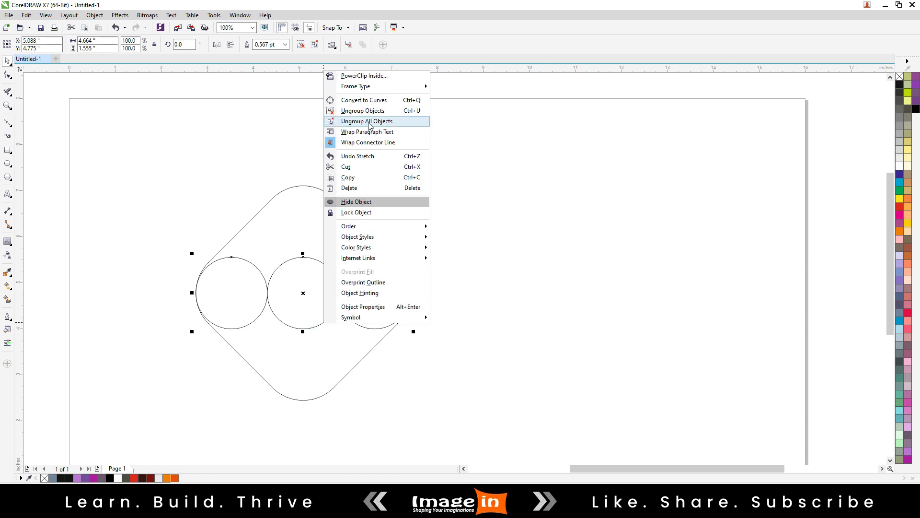
left_click(444, 224)
Move the middle circle slightly upward and enlarge it so it overlaps the edges of both outer circles
scroll(304, 259, "up", 1)
left_click_drag(307, 261, 298, 225)
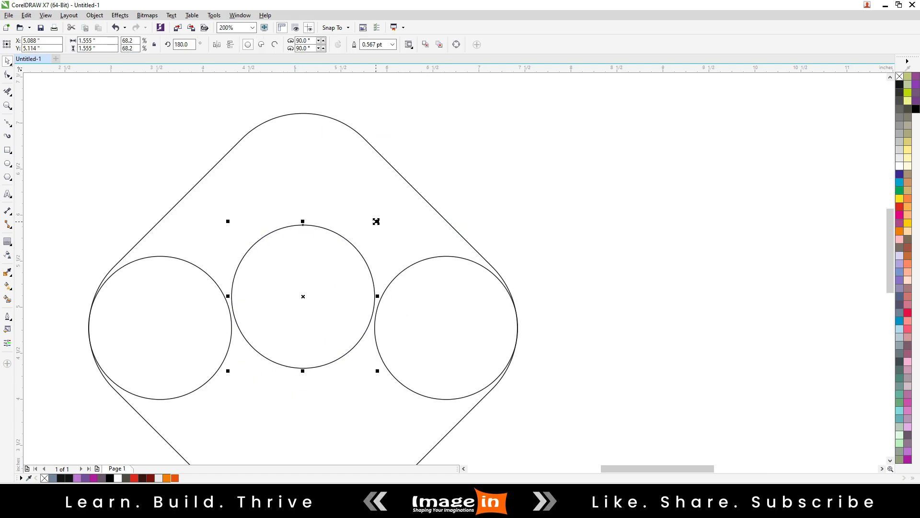
left_click_drag(376, 221, 382, 212)
scroll(394, 224, "down", 1)
left_click(533, 306)
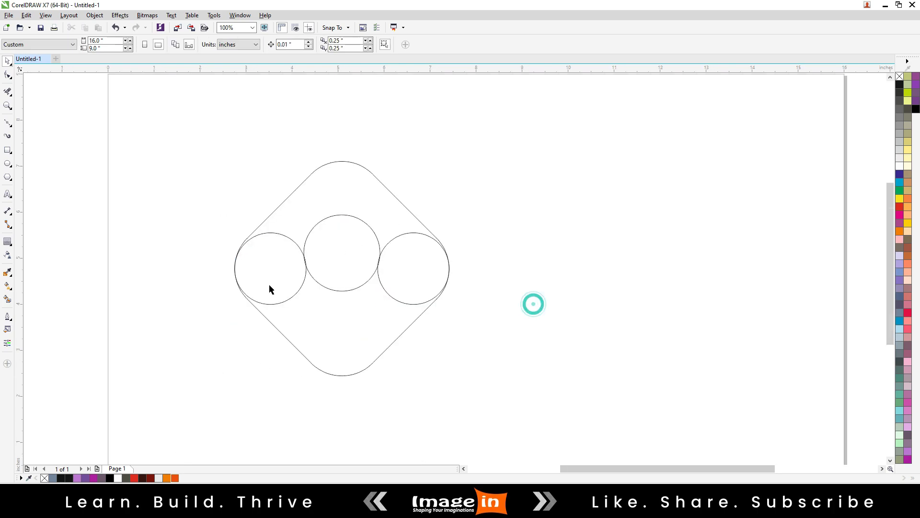
Group the rounded diamond and the three circles together
left_click_drag(171, 130, 529, 445)
key("ctrl+g")
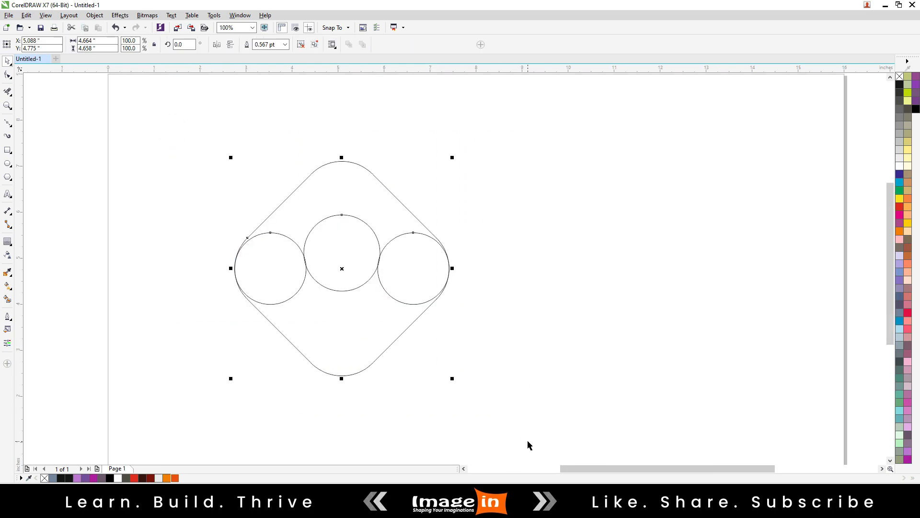
left_click(525, 343)
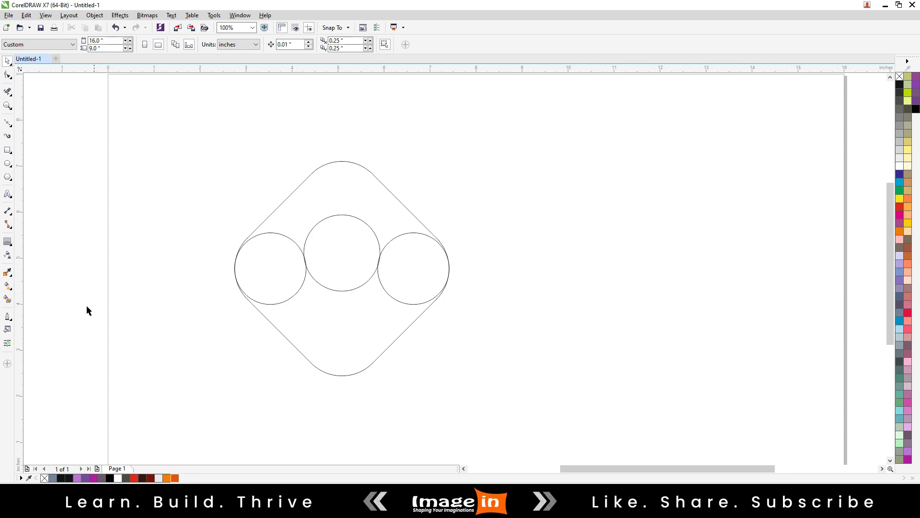
Smart-fill the two outer circles and the lower area of the diamond with slate blue
left_click(8, 298)
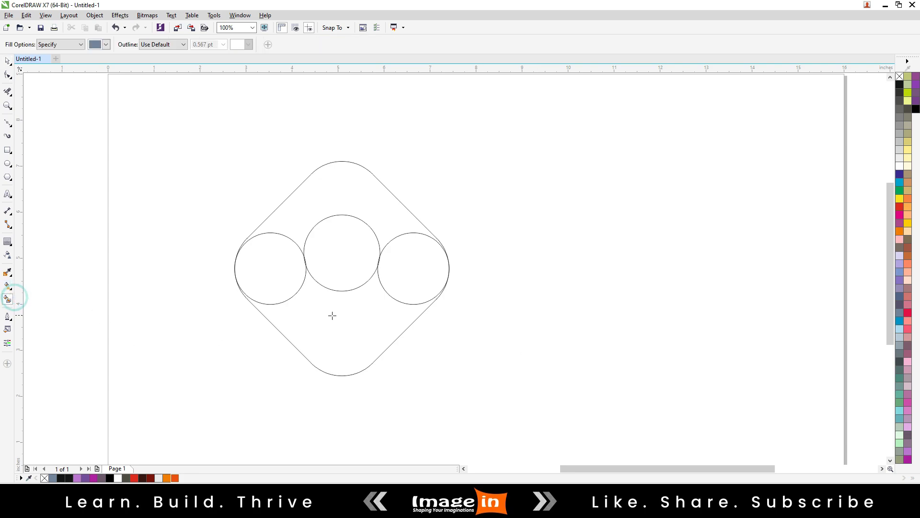
left_click(282, 293)
left_click(312, 322)
left_click(396, 290)
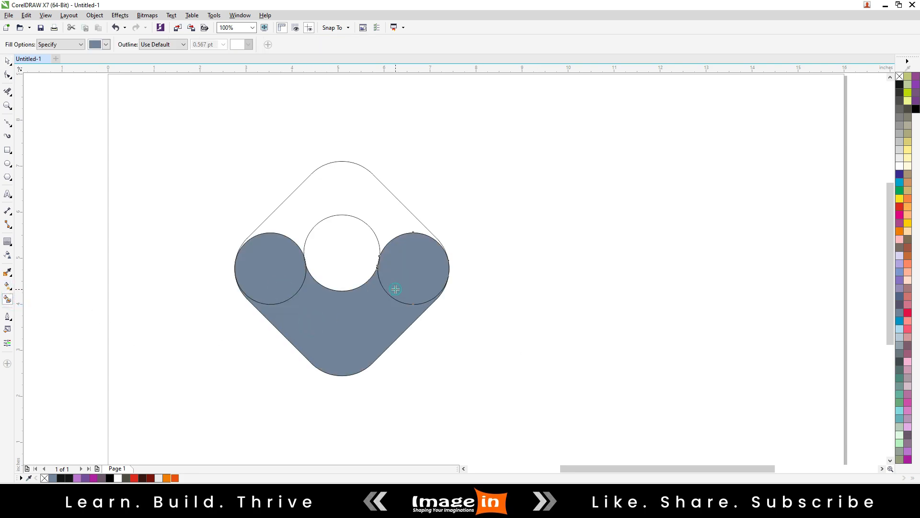
Move the three filled pieces to the right of the construction outlines and weld them into one shape
key("space")
left_click(265, 276)
left_click_drag(266, 275, 552, 273)
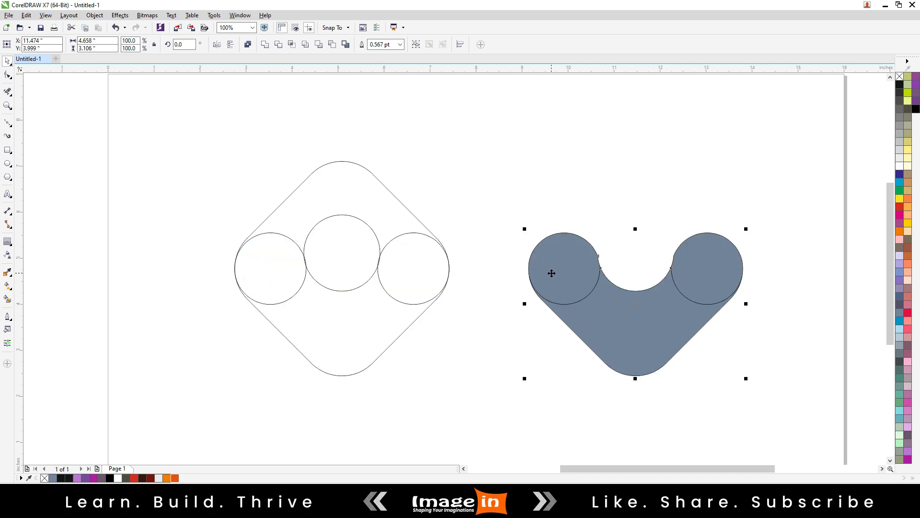
left_click(265, 45)
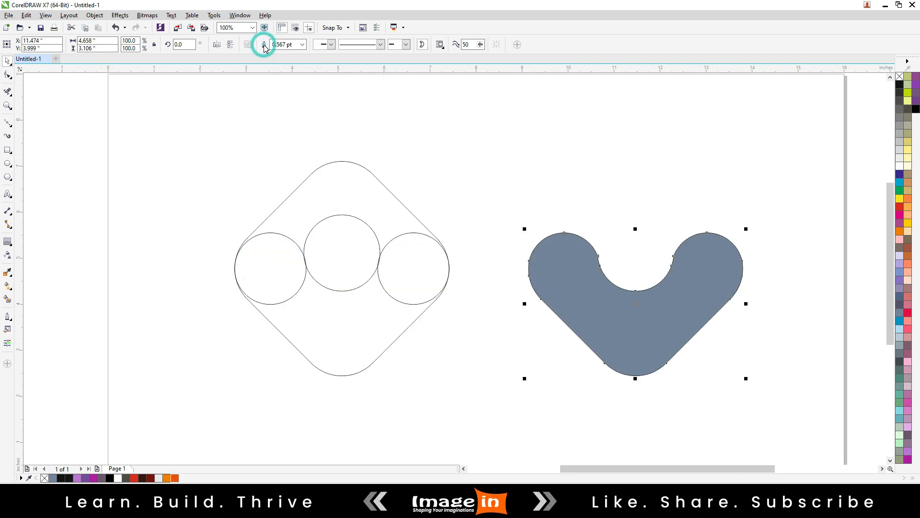
left_click(500, 377)
Remove the outline from the welded slate blue shape
left_click(600, 321)
scroll(417, 283, "down", 1)
scroll(582, 302, "up", 1)
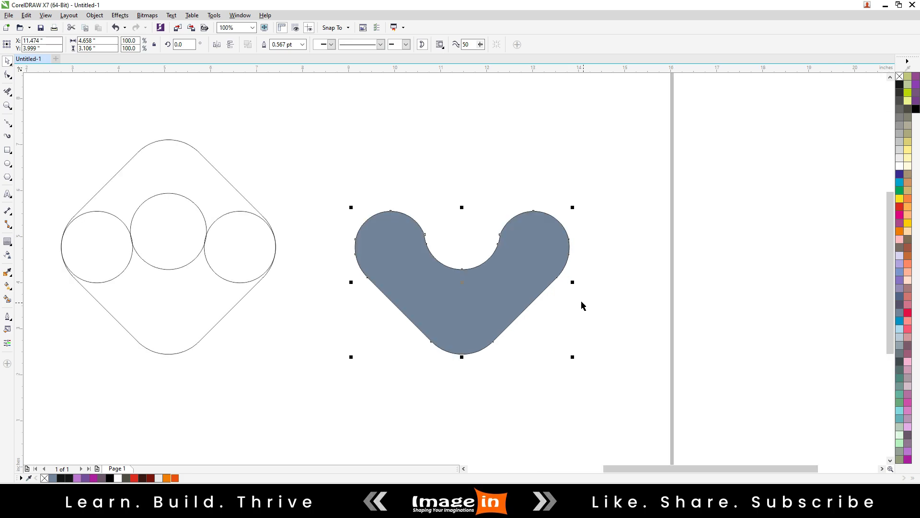
scroll(461, 263, "up", 1)
key("F10")
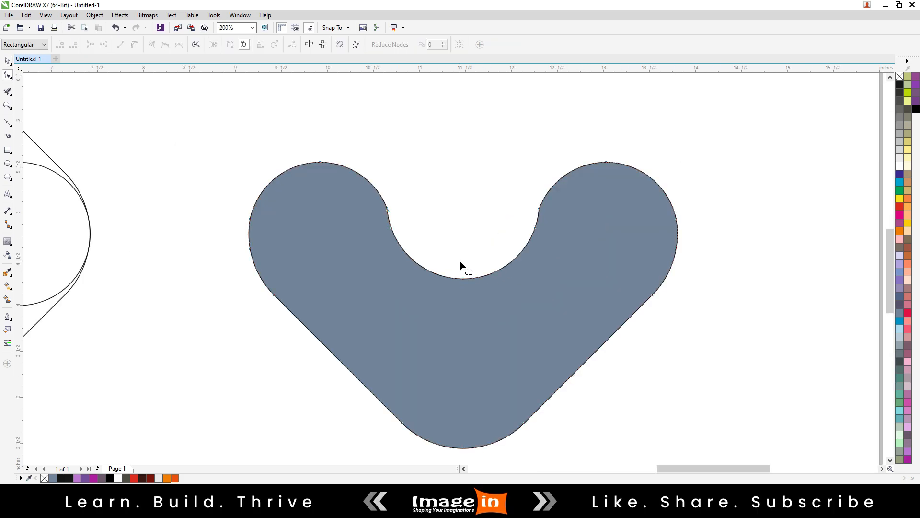
key("space")
Smooth the sharp corner on each side of the shape's upper notch by editing its nodes
key("F10")
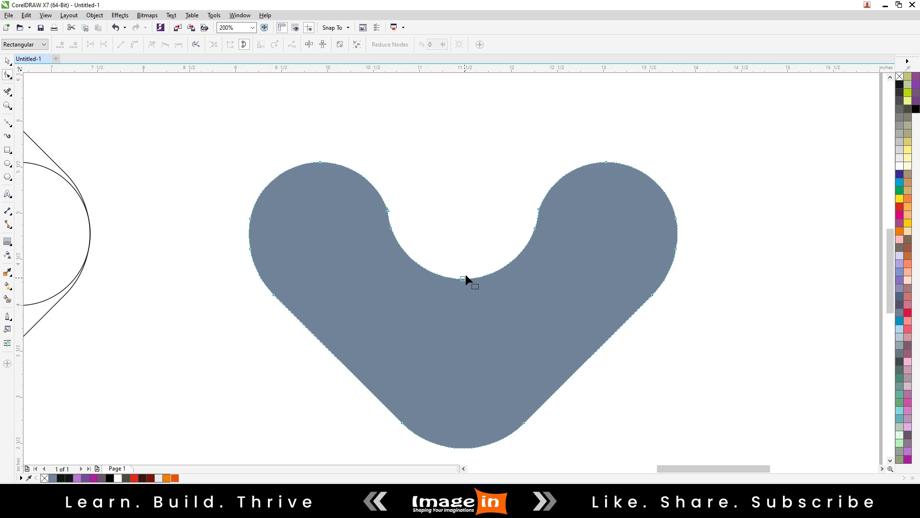
left_click_drag(560, 179, 516, 192)
left_click_drag(369, 182, 409, 195)
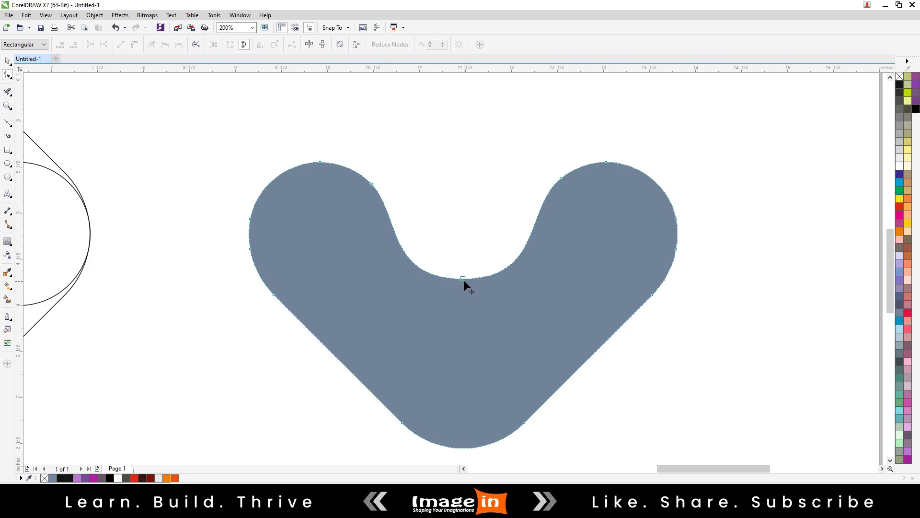
Raise the notch's bottom-centre node and shorten both of its curve handles
left_click_drag(463, 279, 462, 247)
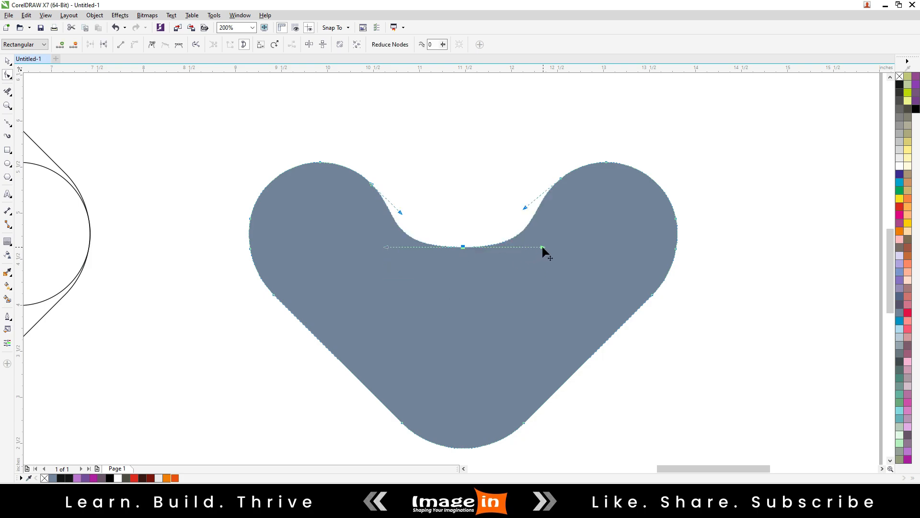
left_click_drag(542, 246, 523, 247)
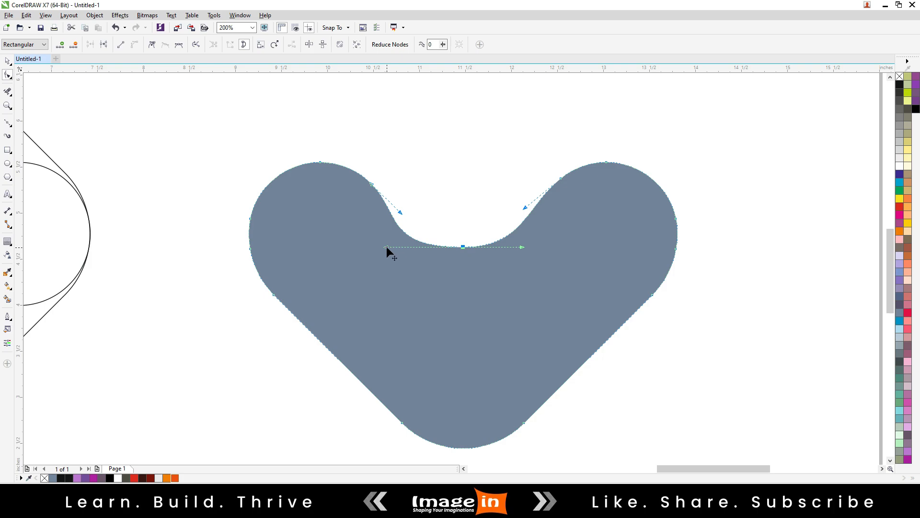
left_click_drag(387, 246, 409, 246)
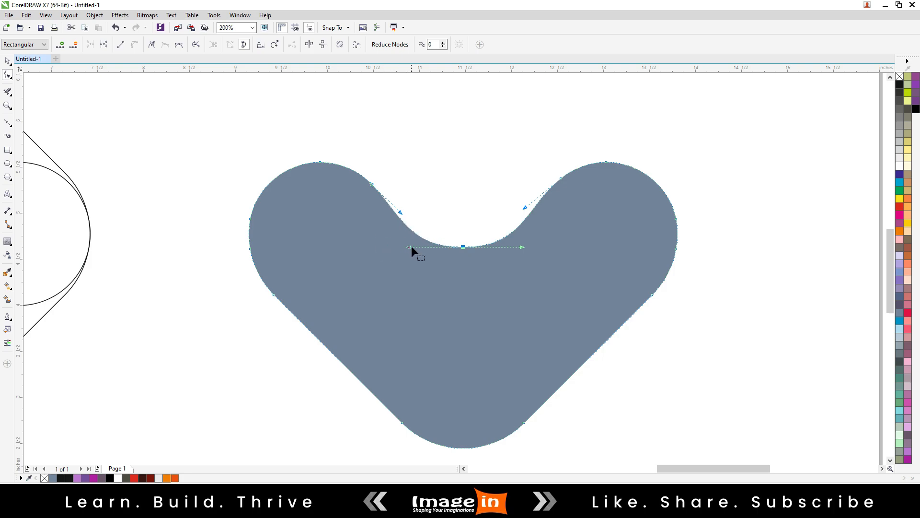
Fine-tune the right curve handle of the notch's centre node, shortening it slightly
key("space")
scroll(578, 277, "down", 3)
scroll(473, 263, "up", 3)
key("space")
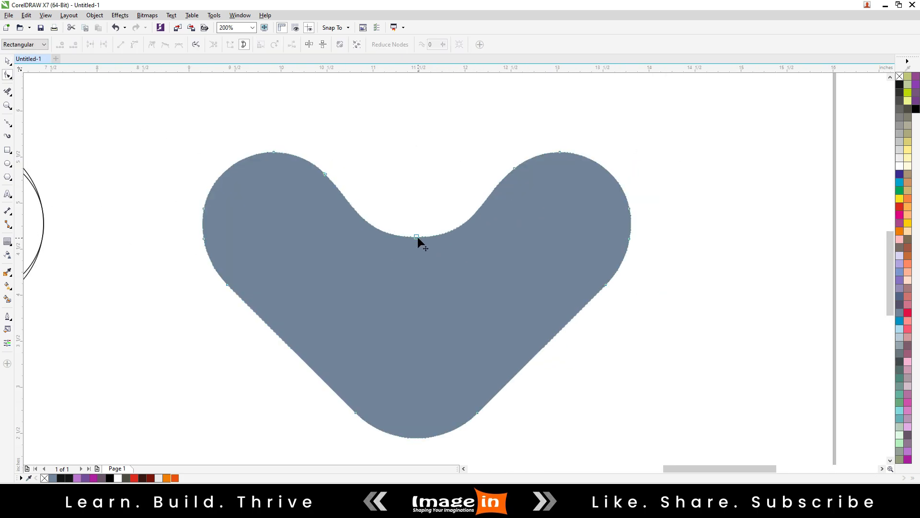
left_click(417, 237)
left_click_drag(474, 237, 472, 237)
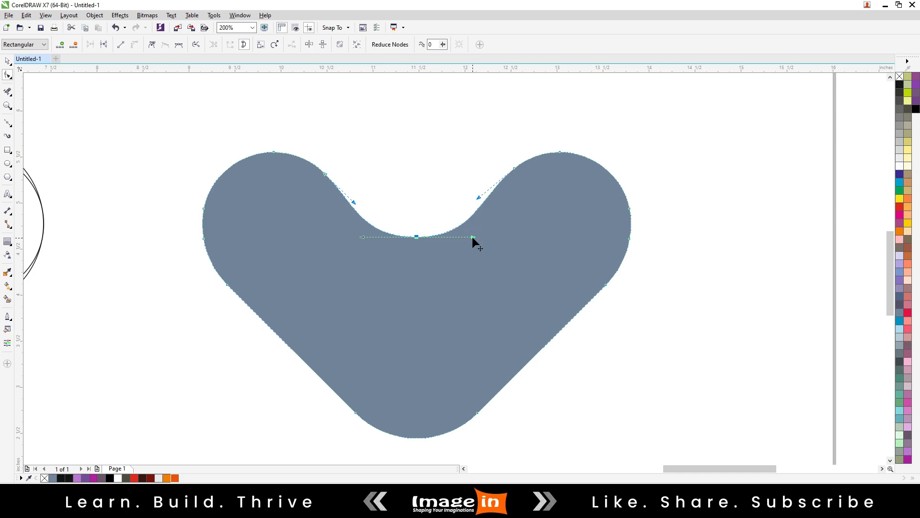
Delete the extra nodes on both shoulders of the notch to smooth the curve into the round lobes
left_click(499, 174)
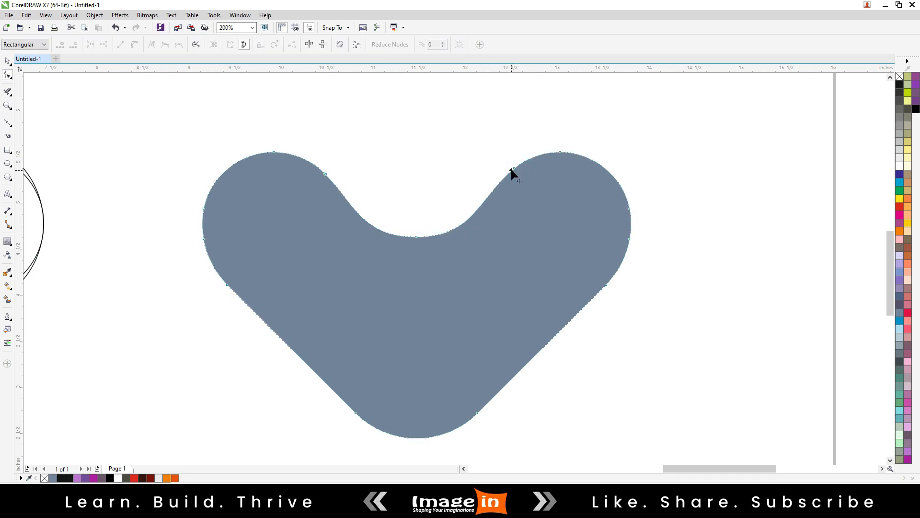
left_click_drag(489, 155, 525, 192)
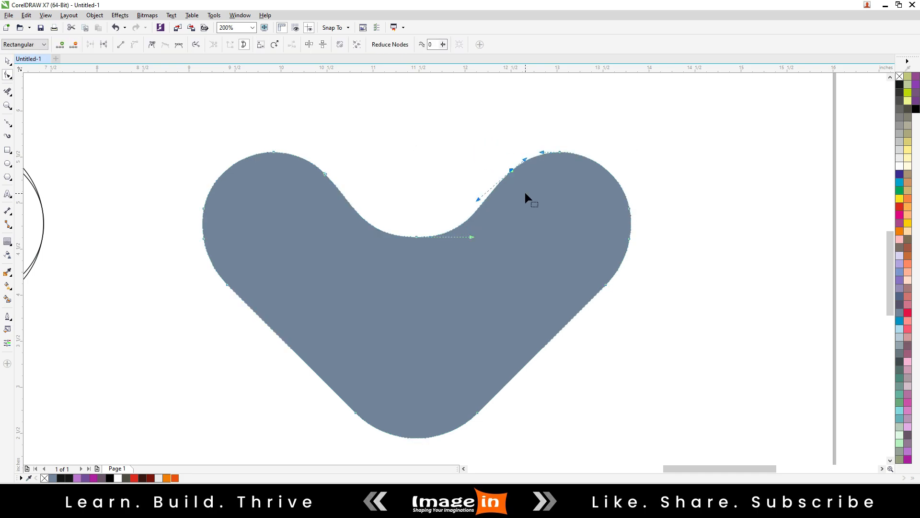
key("Delete")
left_click_drag(323, 182, 321, 184)
key("Delete")
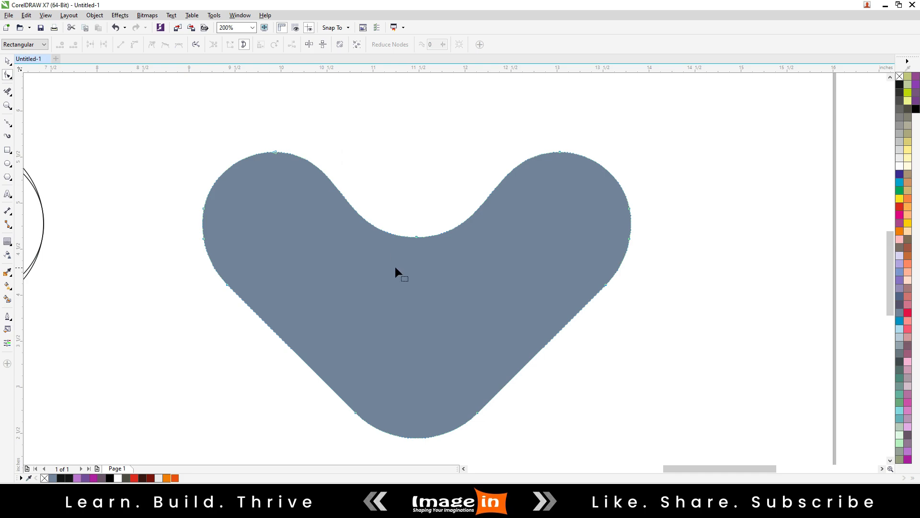
Ungroup the outlined circles and rounded diamond so each can be handled separately
key("space")
scroll(434, 265, "down", 1)
left_click(565, 318)
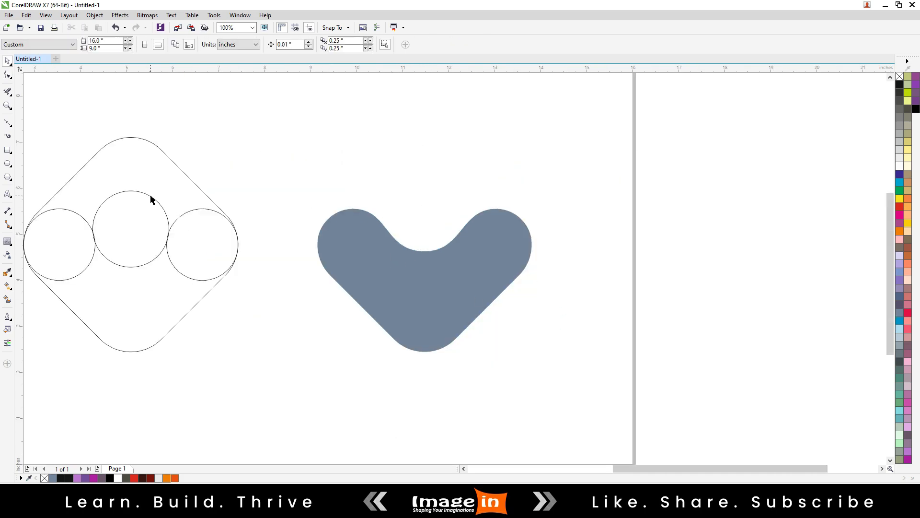
left_click_drag(151, 195, 374, 177)
key("ctrl+z")
right_click(117, 183)
left_click(153, 222)
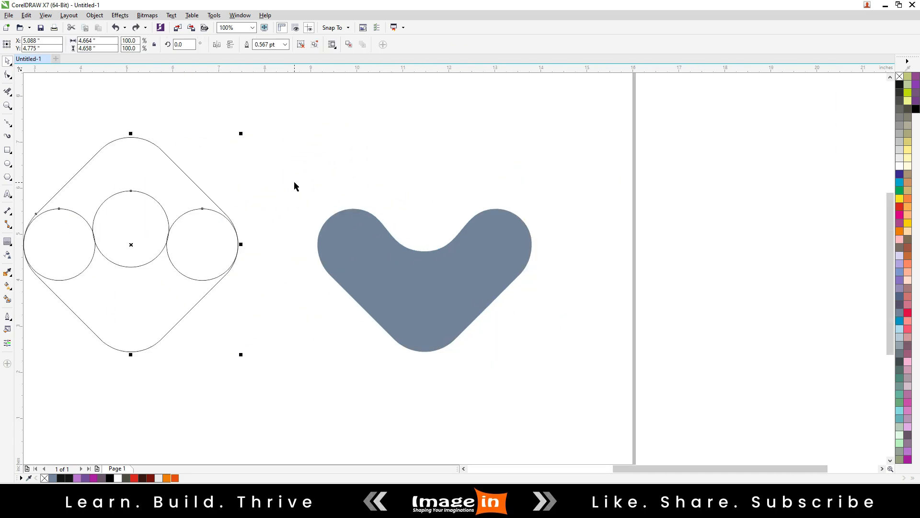
left_click(294, 183)
Place a copy of the middle circle centred above the V shape's notch, scaled down to about 1.2 inches in diameter
left_click_drag(136, 189, 382, 158)
key("ctrl+z")
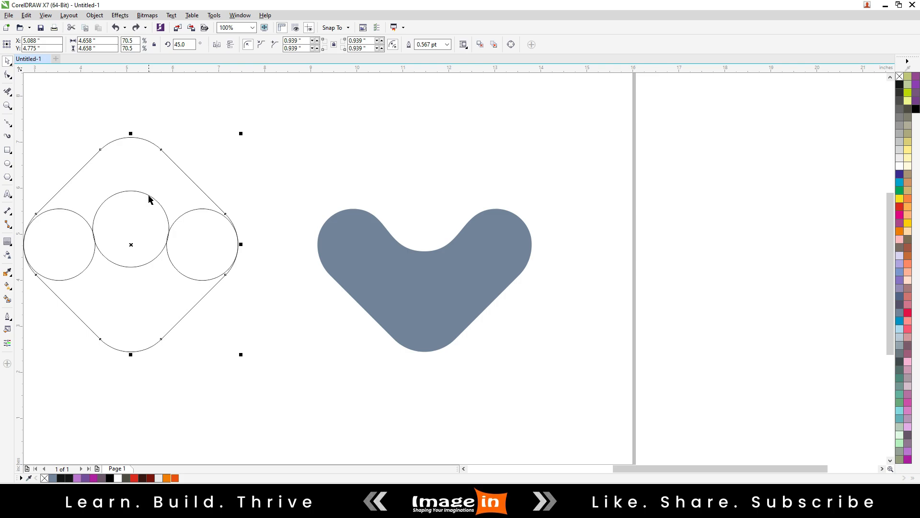
left_click_drag(148, 199, 444, 159)
scroll(453, 171, "up", 2)
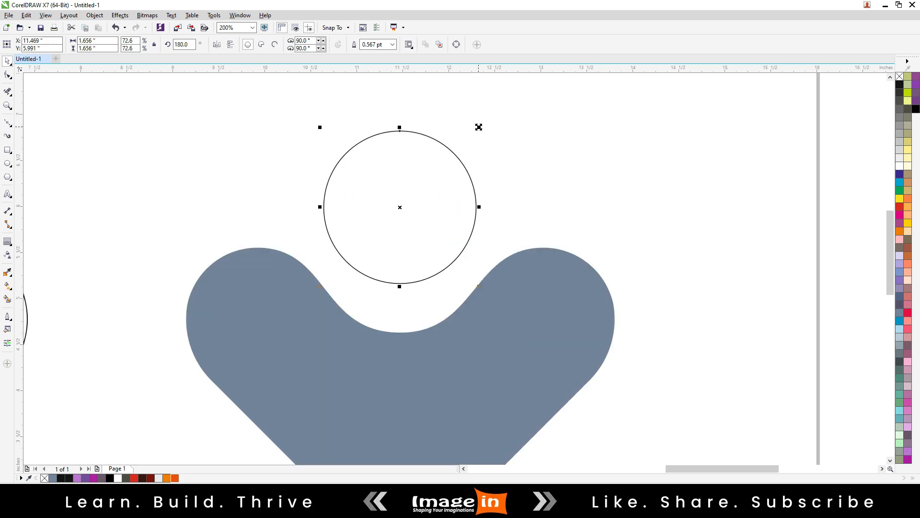
left_click_drag(479, 127, 456, 147)
left_click_drag(401, 208, 405, 227)
left_click(523, 318)
scroll(573, 300, "down", 2)
left_click(575, 299)
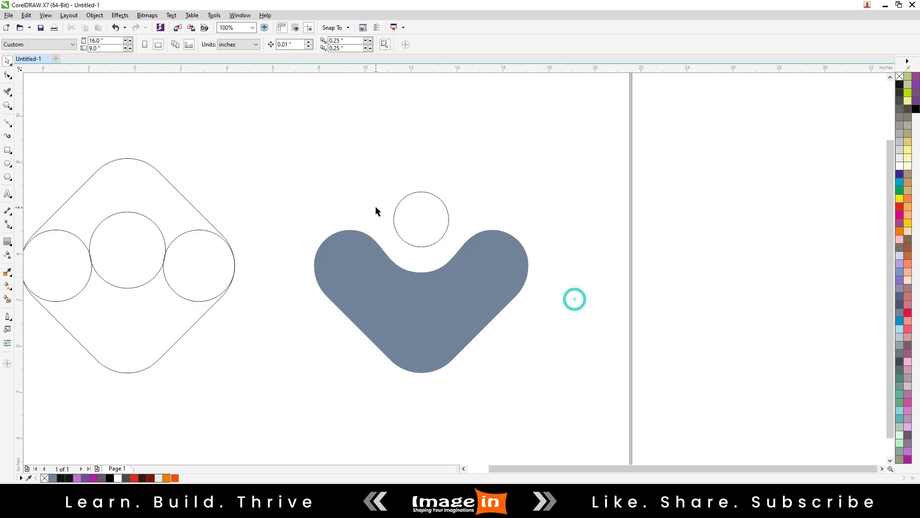
Delete the outlined rounded diamond and its three construction circles
scroll(376, 211, "down", 2)
left_click_drag(147, 154, 324, 311)
key("Delete")
Move the V shape together with the small circle to the left half of the page
left_click_drag(266, 178, 473, 328)
left_click_drag(413, 274, 248, 272)
left_click(249, 335)
Fill the V shape with the orange C0 M80 Y100 K0
scroll(206, 223, "up", 1)
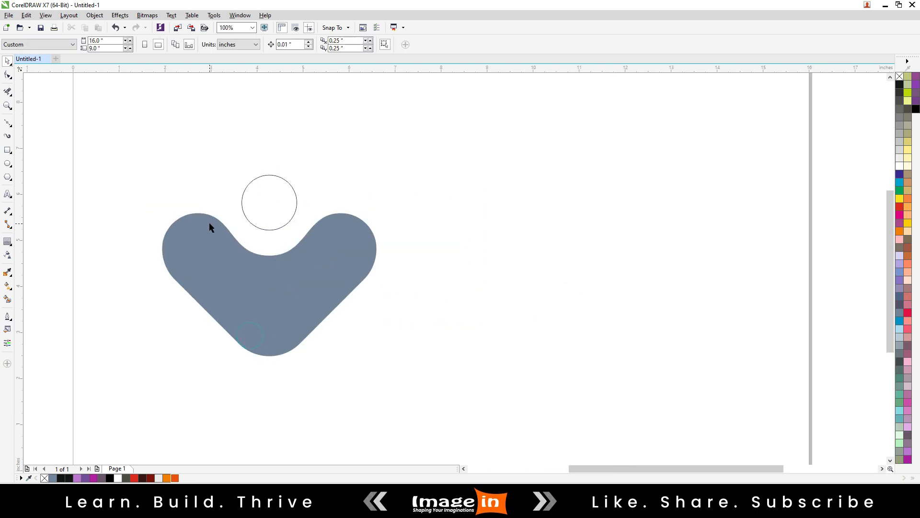
left_click(210, 224)
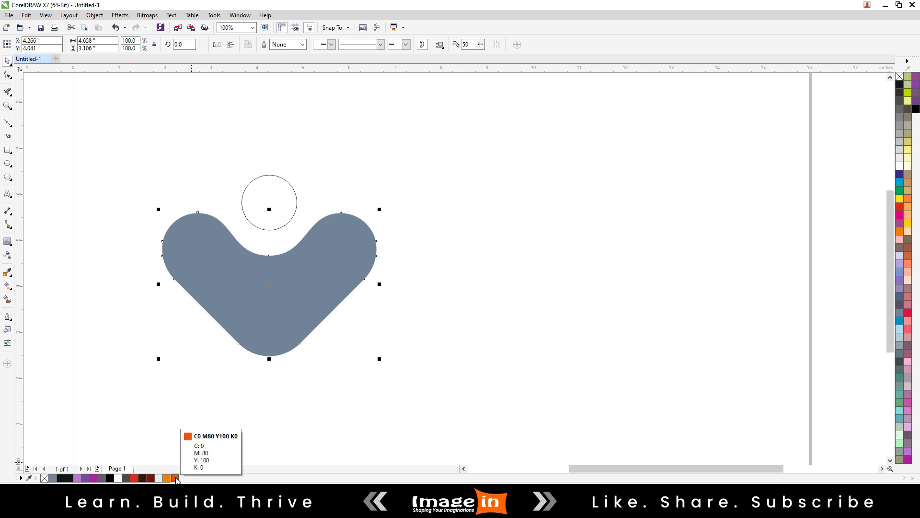
left_click(175, 478)
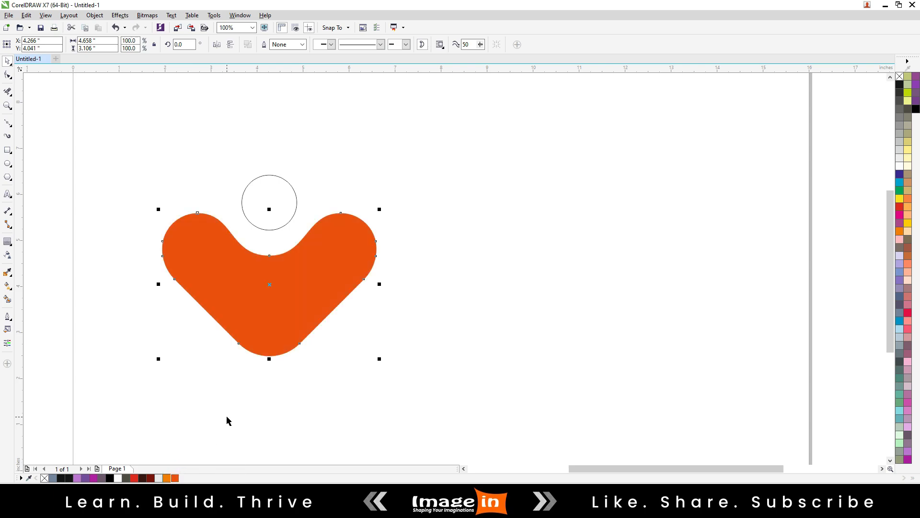
Try a magenta value of 60 in the V shape's fill and set it back to 80
key("shift+F11")
double_click(385, 175)
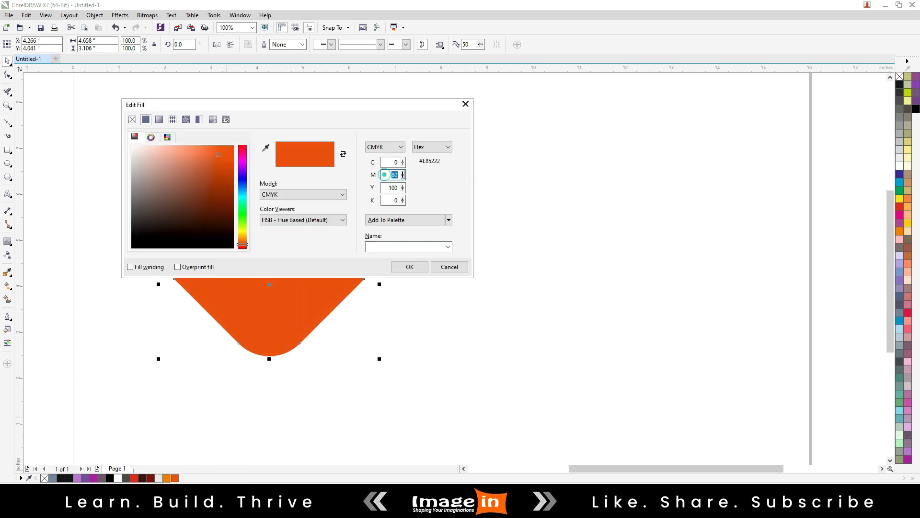
type("60")
key("Return")
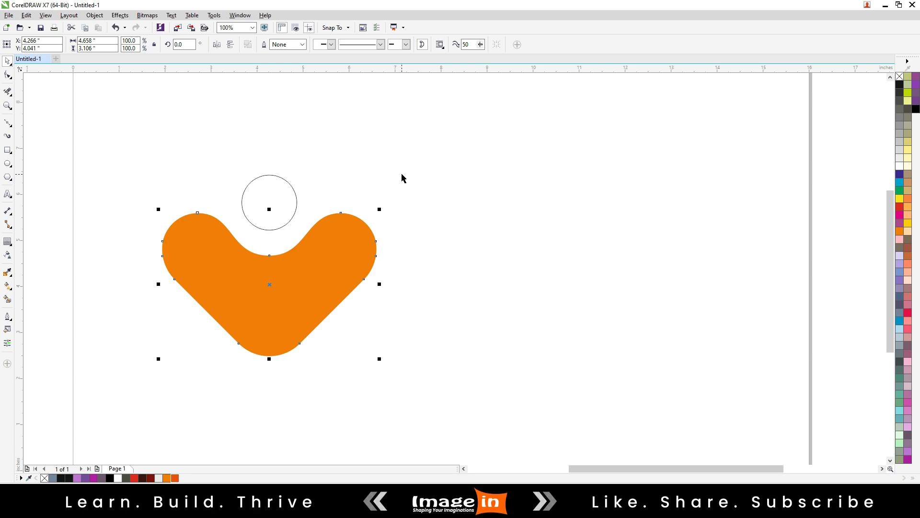
key("shift+F11")
double_click(386, 174)
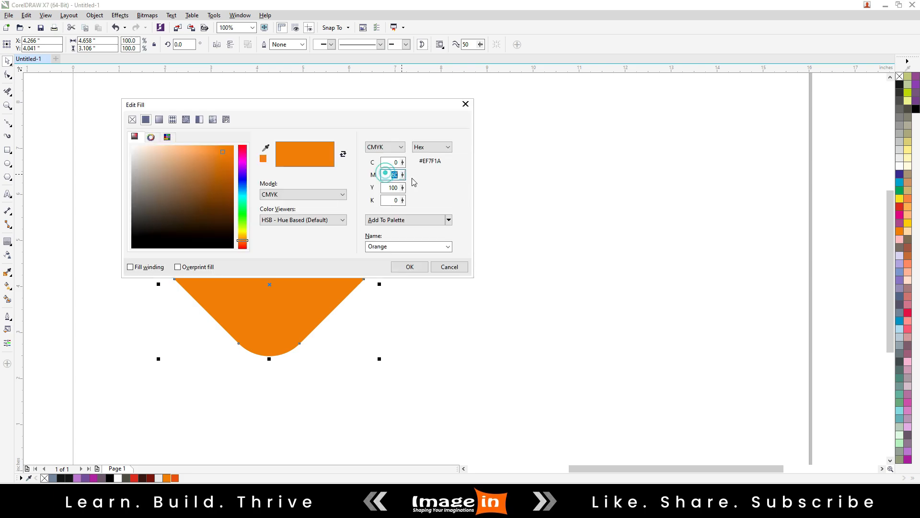
type("80")
key("Return")
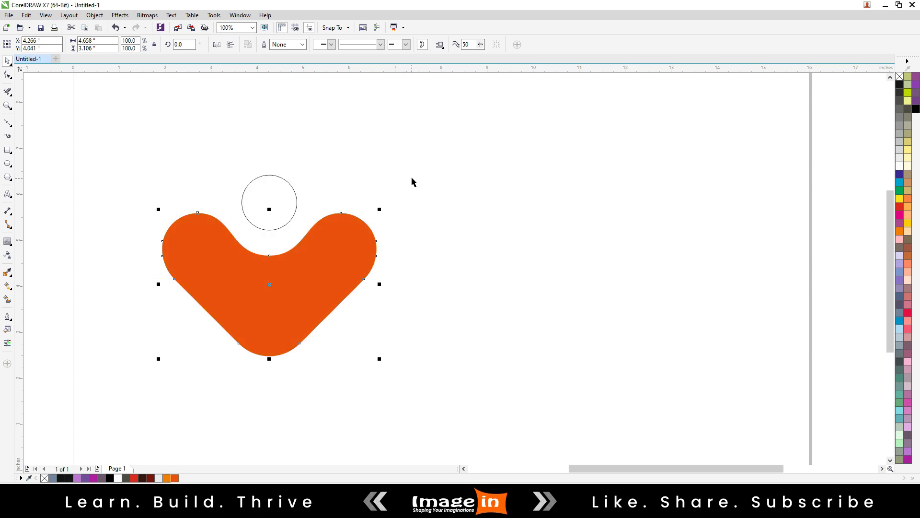
Fill the small circle with the same orange C0 M80 Y100 K0 and remove its outline
left_click(472, 254)
left_click(269, 219)
left_click(175, 478)
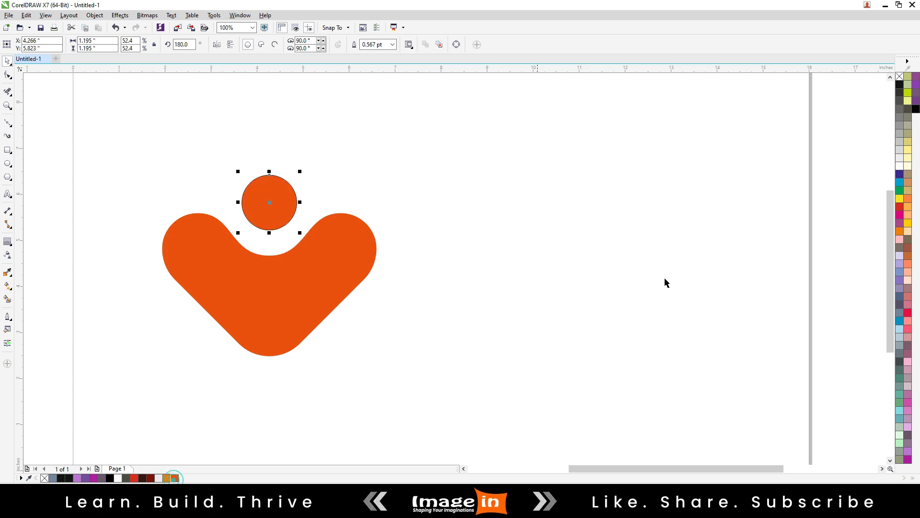
right_click(900, 76)
left_click(571, 308)
Draw a sweeping curve from outside the V's left edge to the right side of the notch, ending with a short segment above it
scroll(201, 248, "up", 1)
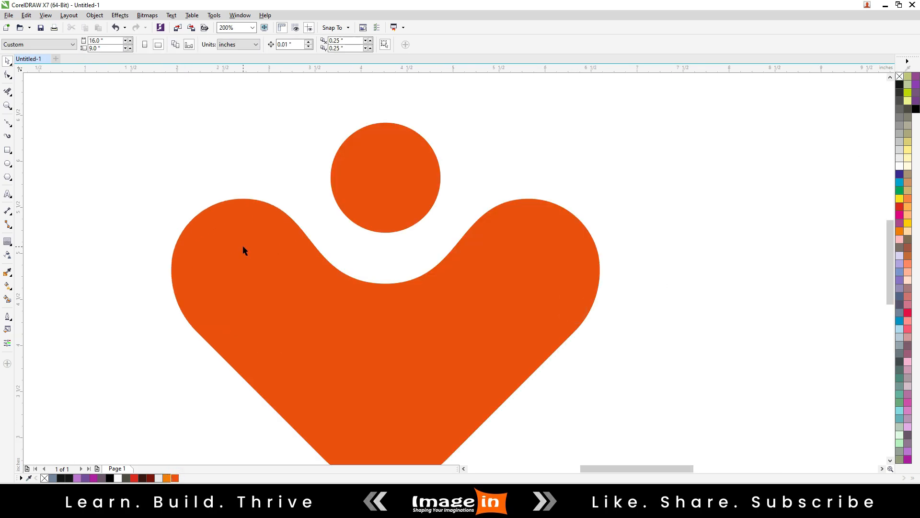
left_click(7, 124)
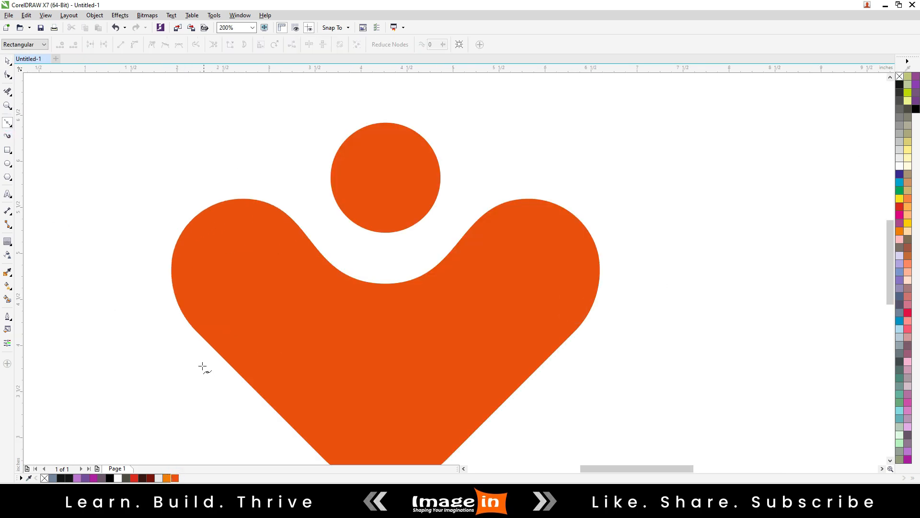
left_click(166, 337)
left_click_drag(420, 277, 582, 169)
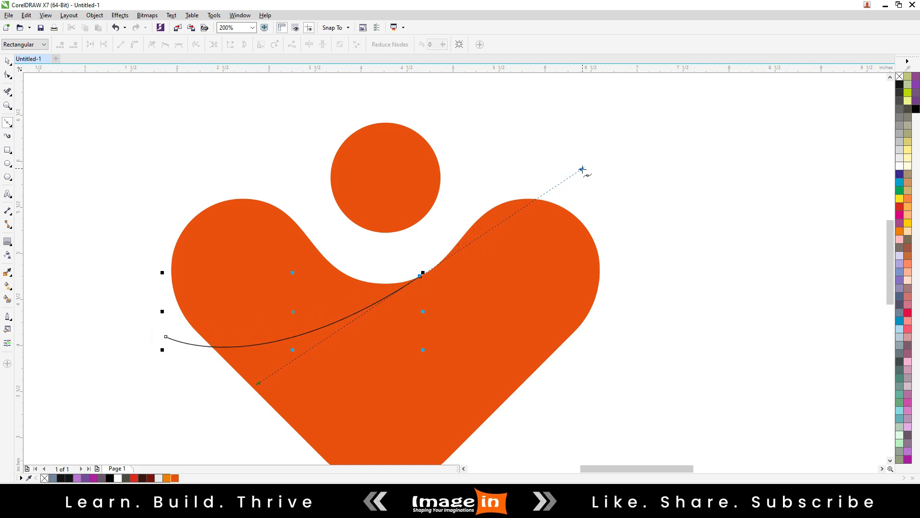
left_click(420, 276)
left_click(436, 245)
key("space")
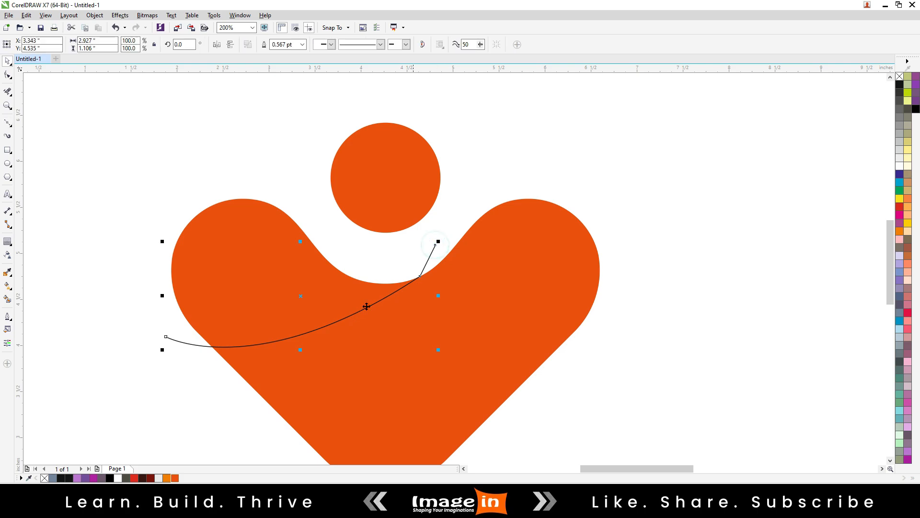
Smart-fill the left lobe area above the curve as a separate piece and delete the guide curve
left_click(8, 299)
left_click(225, 302)
key("space")
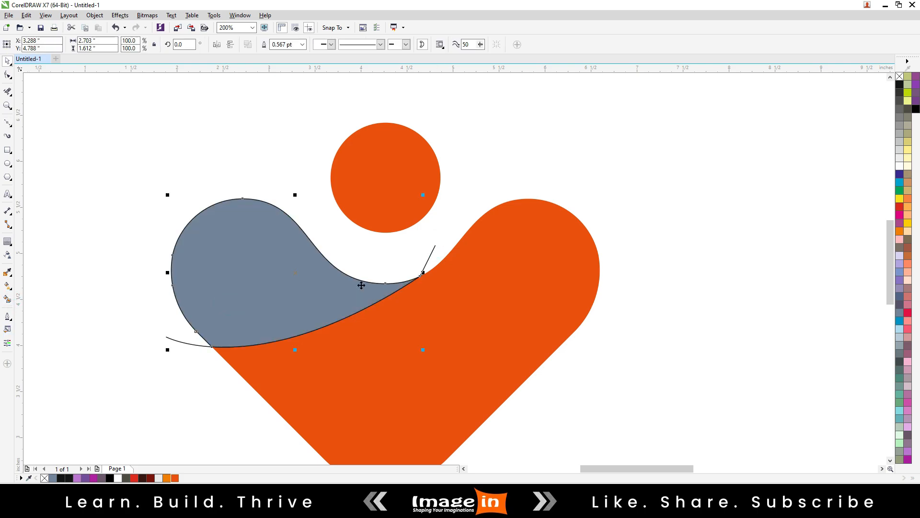
left_click(427, 259)
key("Delete")
Remove the outline from the left lobe's filled piece
scroll(278, 287, "down", 2)
left_click(278, 288)
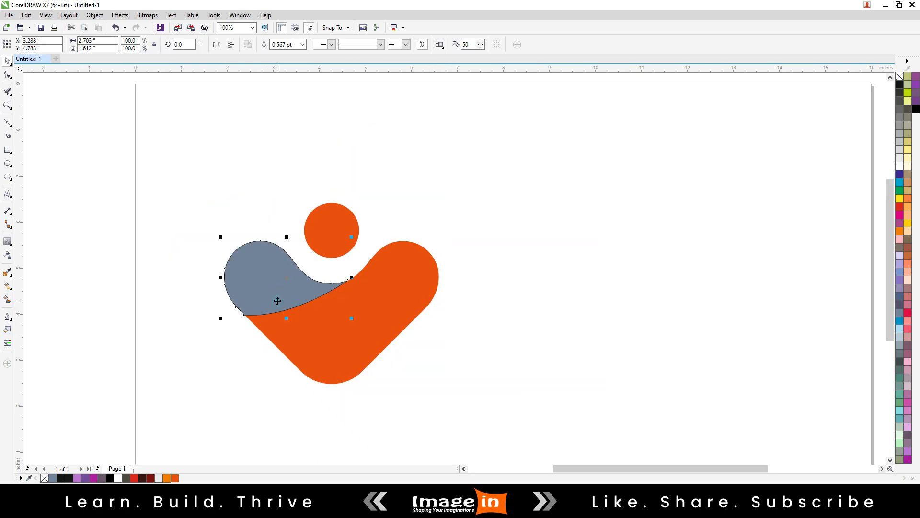
right_click(900, 78)
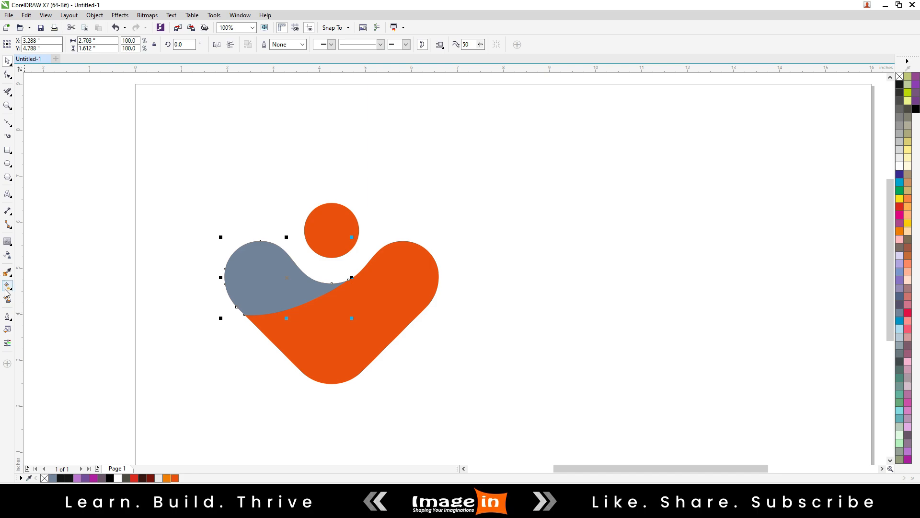
Apply a linear gradient to the left lobe piece, from orange on the lobe to black toward the notch tip
left_click(7, 286)
left_click_drag(310, 301, 254, 267)
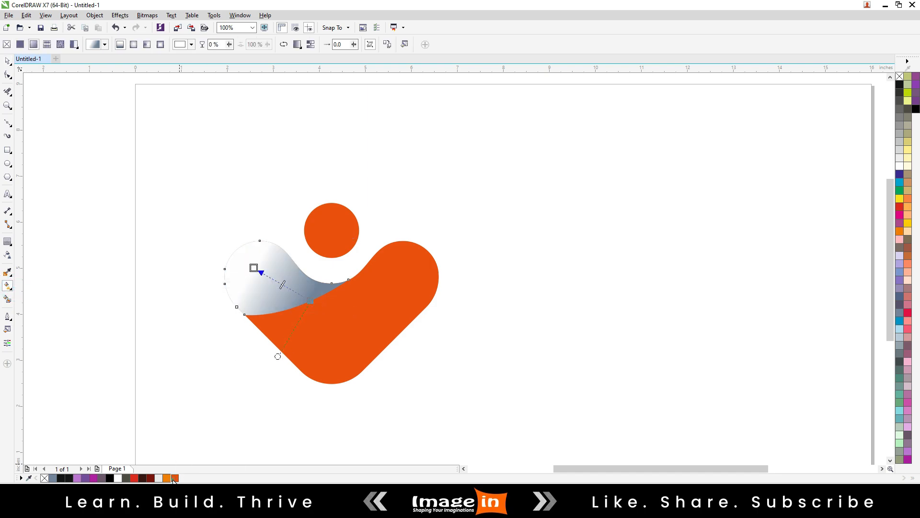
left_click_drag(174, 478, 254, 272)
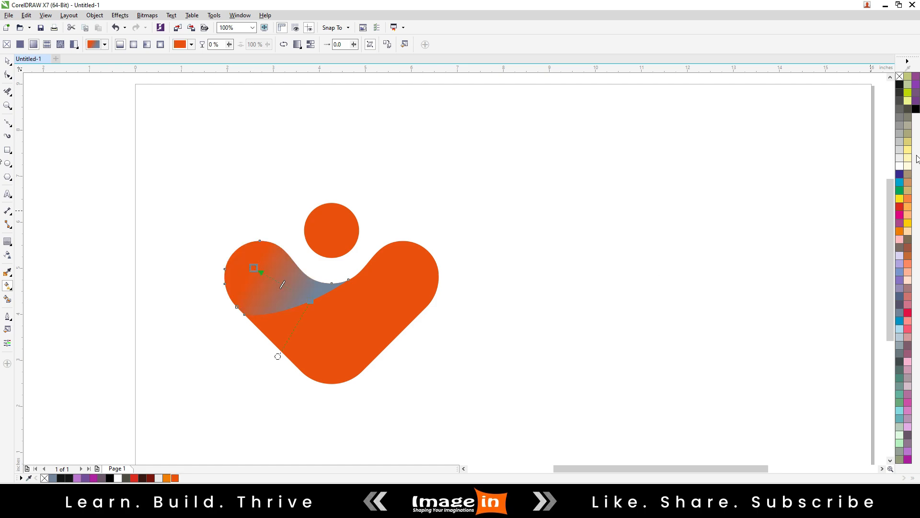
left_click_drag(610, 237, 310, 300)
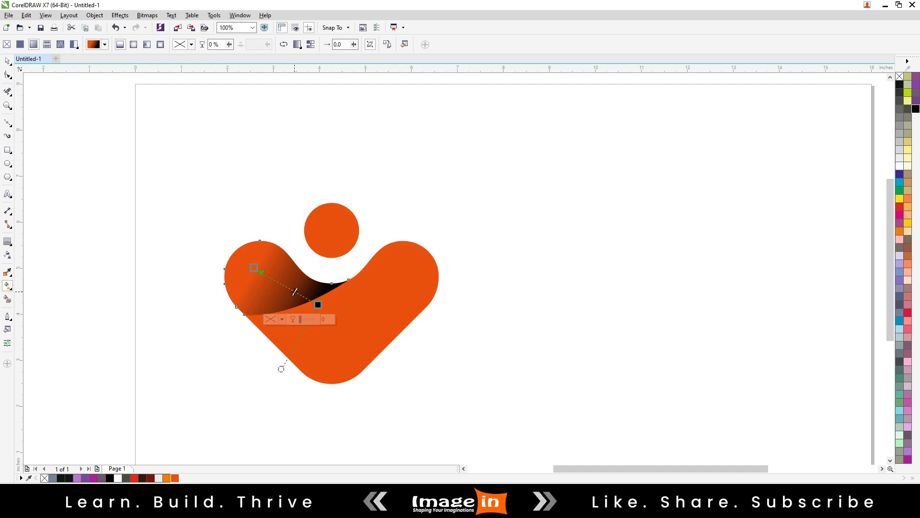
PowerClip the gradient piece inside the orange V shape
key("space")
right_click(254, 276)
left_click(306, 20)
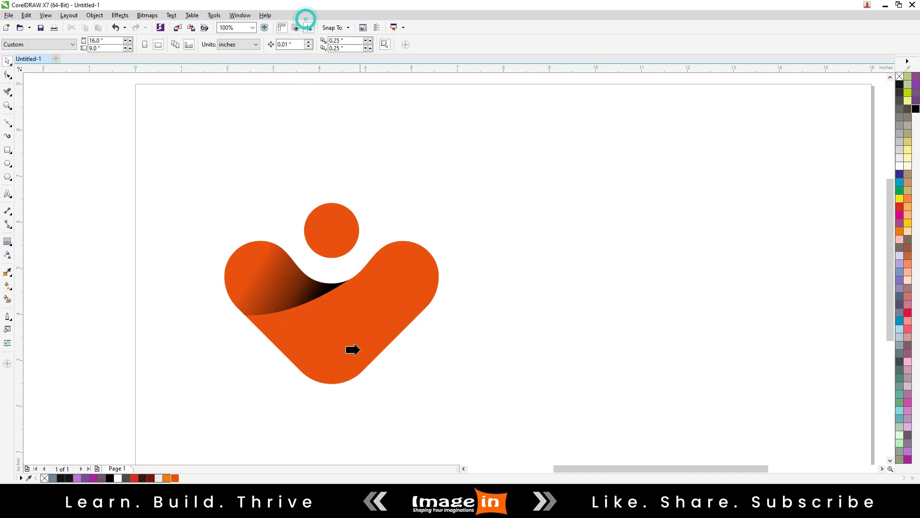
left_click(351, 322)
left_click(514, 359)
Edit the PowerClip contents, extending the gradient piece's tip node past the notch edge and adjusting its curve handles, and finish editing
left_click(297, 294)
scroll(298, 294, "up", 2)
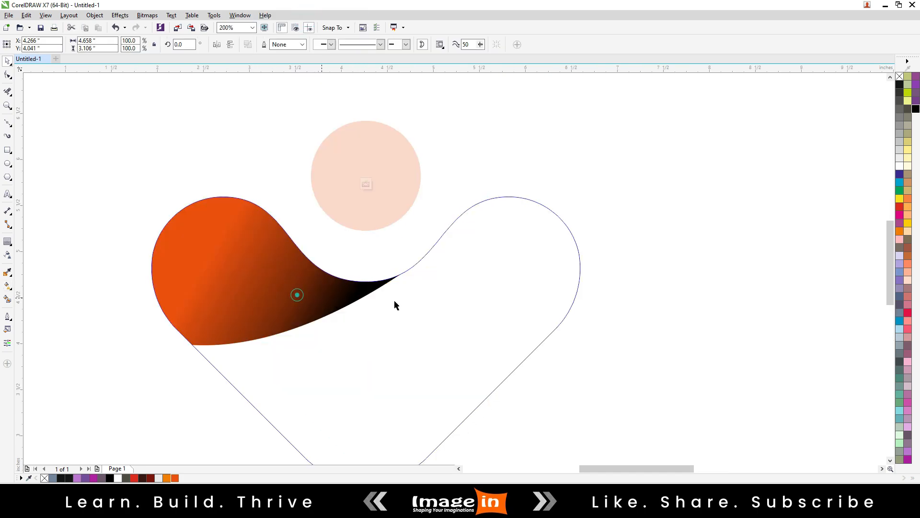
scroll(394, 305, "up", 2)
left_click(343, 281)
key("F10")
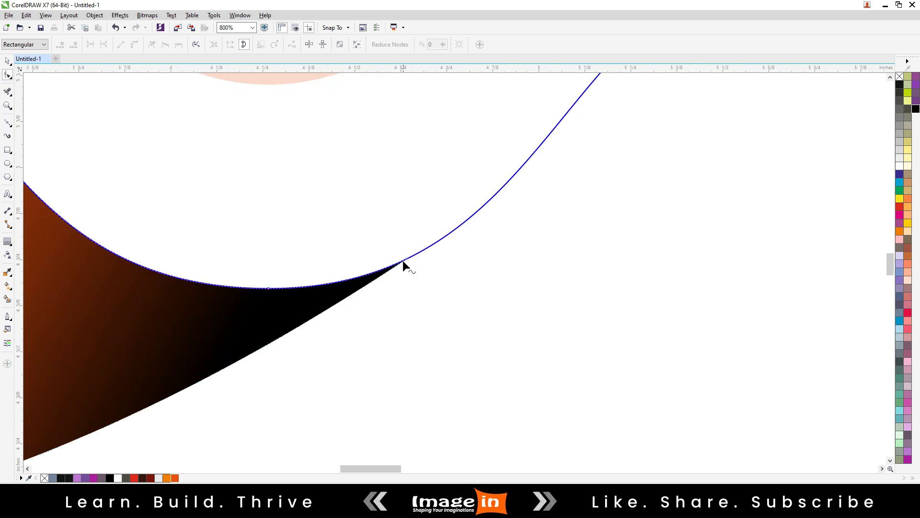
left_click_drag(404, 261, 436, 242)
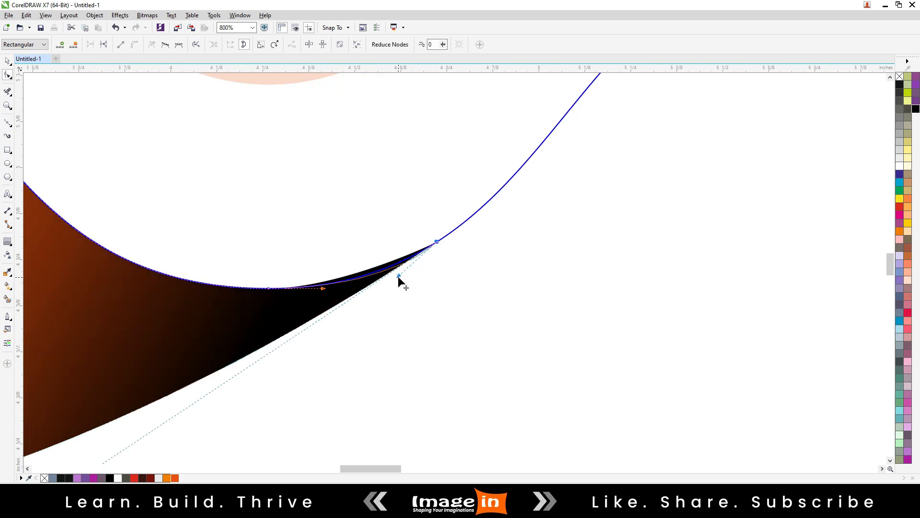
scroll(398, 276, "down", 1)
left_click_drag(206, 373, 210, 383)
key("space")
scroll(307, 321, "down", 1)
left_click(618, 301)
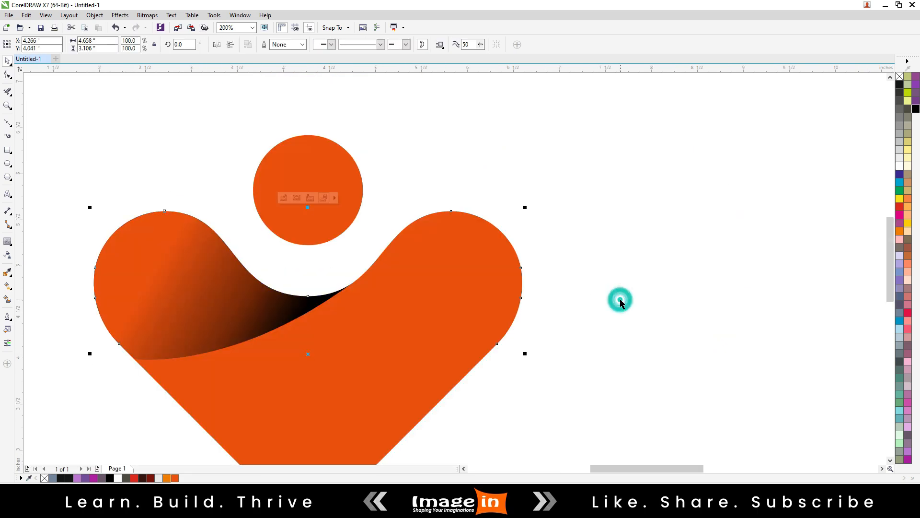
Move the whole logo mark slightly up and left on the page, leaving space beneath it
scroll(149, 325, "down", 1)
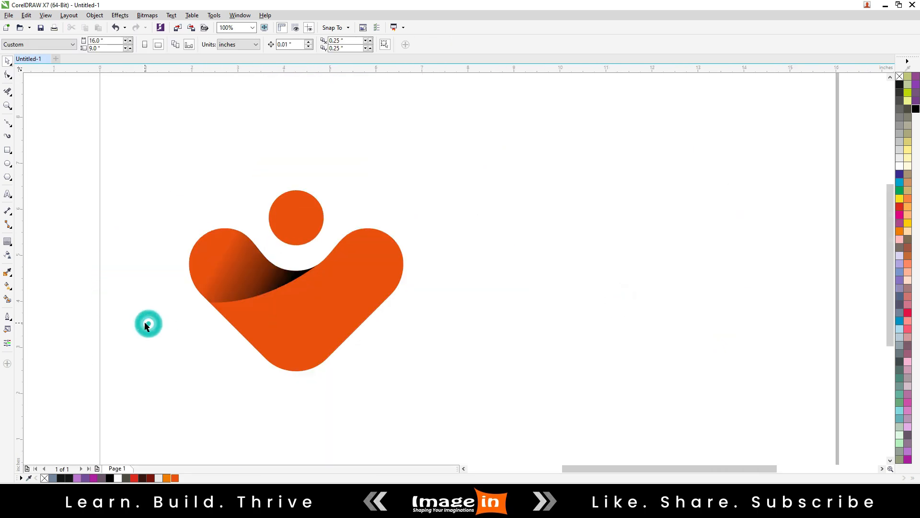
left_click(295, 298)
scroll(294, 299, "down", 1)
left_click(144, 194)
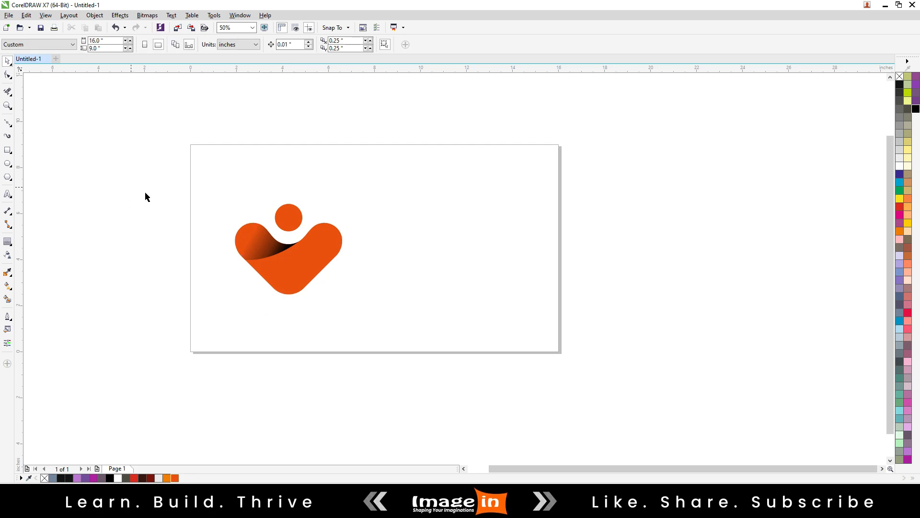
left_click(295, 267)
left_click_drag(295, 267, 290, 240)
left_click(124, 265)
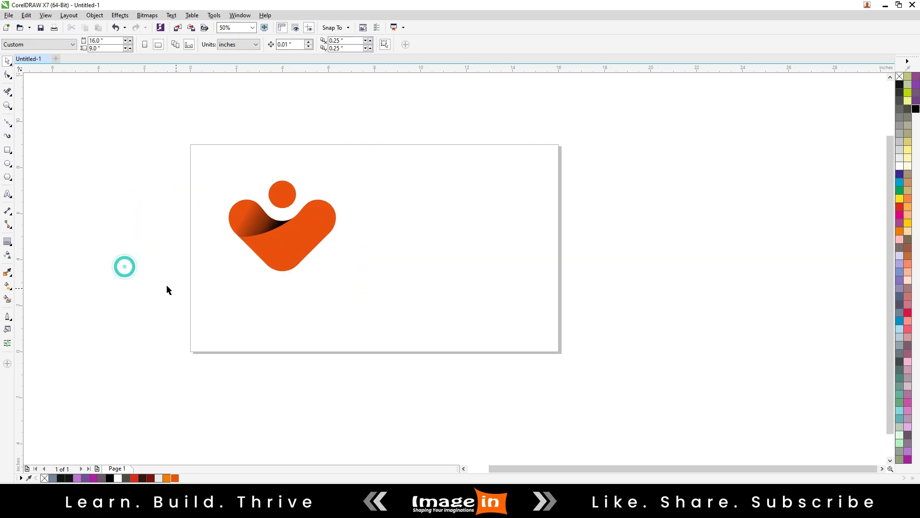
Add the two-line text "INSIGHT STUDIO" in the Michelin font below the logo mark
left_click(13, 193)
left_click(289, 44)
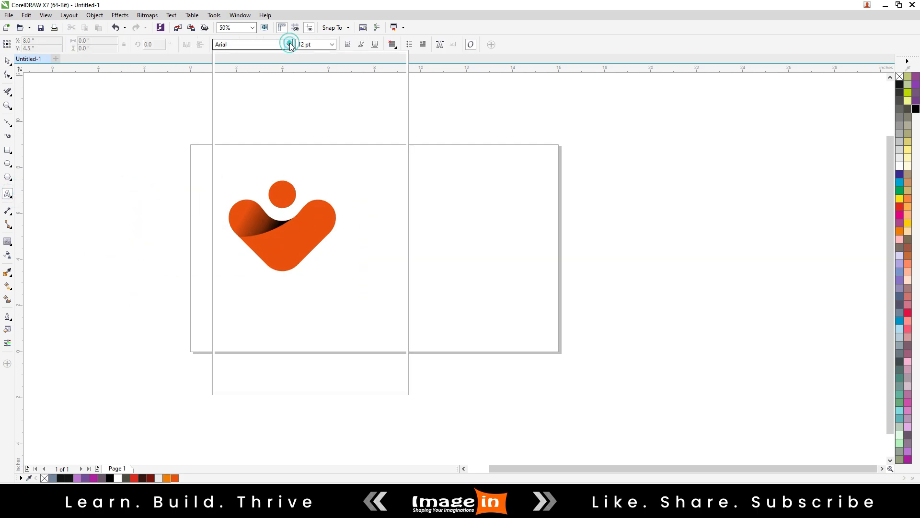
left_click(258, 75)
left_click(241, 302)
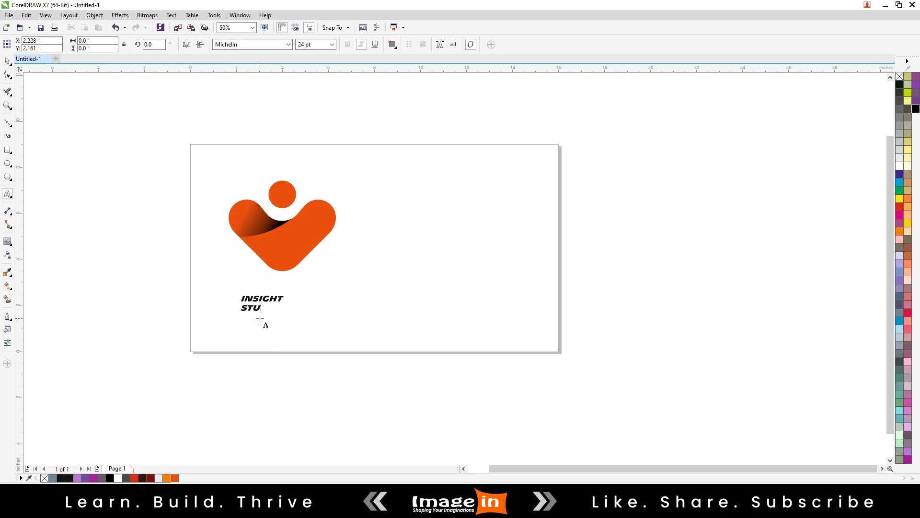
key("ctrl+space")
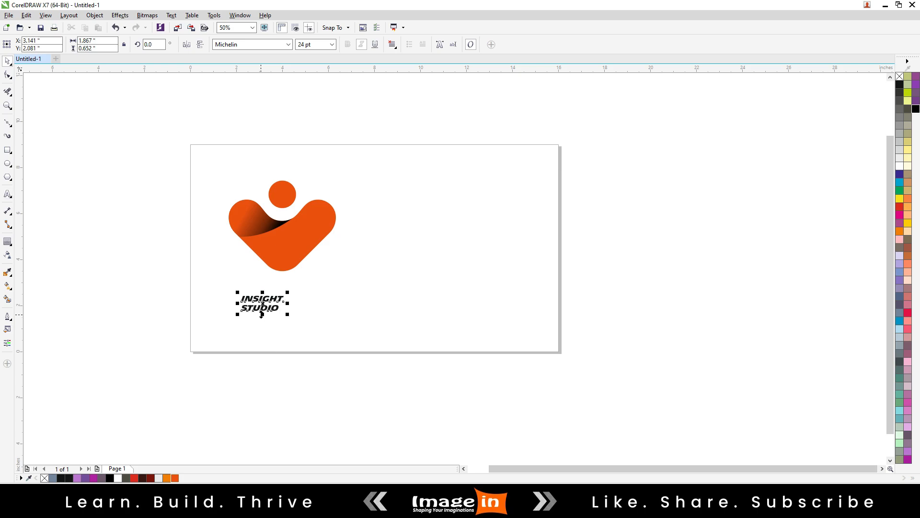
scroll(261, 312, "up", 2)
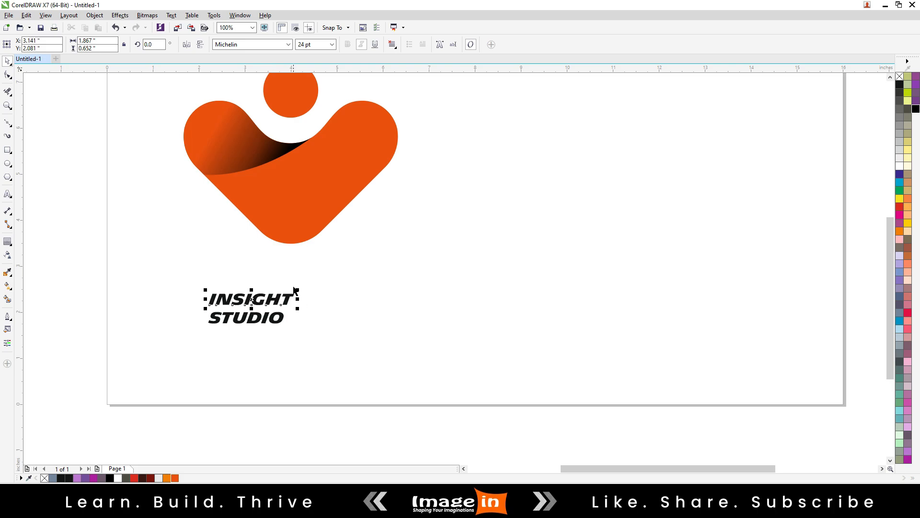
Enlarge the word INSIGHT to about 5.41 inches wide and center it horizontally beneath the logo mark
left_click_drag(297, 288, 458, 271)
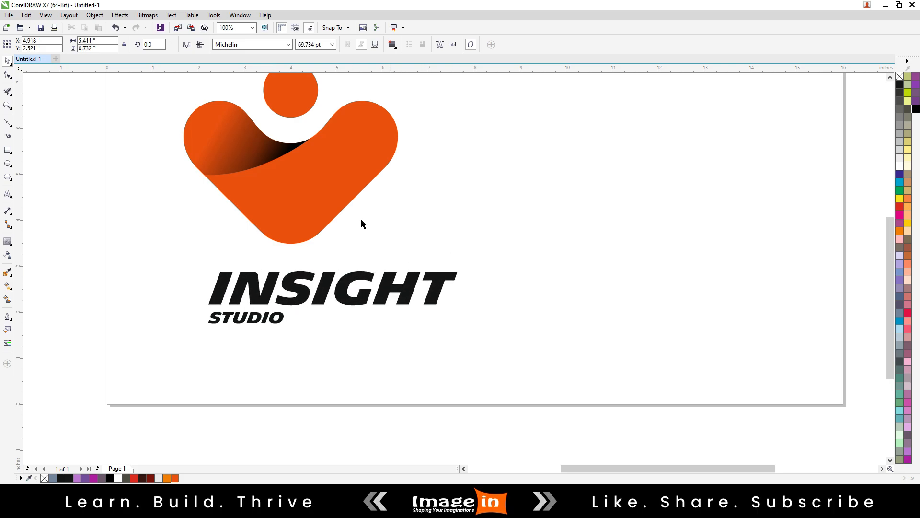
left_click(315, 226)
key("c")
left_click(310, 397)
Enlarge the word STUDIO to about 49.4 pt and widen its letter spacing
left_click_drag(263, 318, 355, 348)
key("F10")
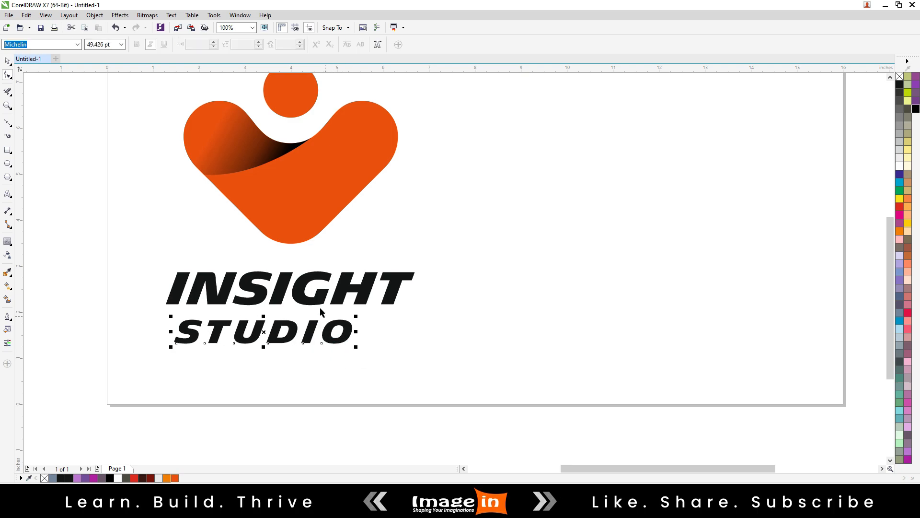
key("space")
Center the word STUDIO horizontally beneath INSIGHT
left_click(320, 307, "shift")
key("c")
left_click(301, 239)
scroll(302, 239, "down", 2)
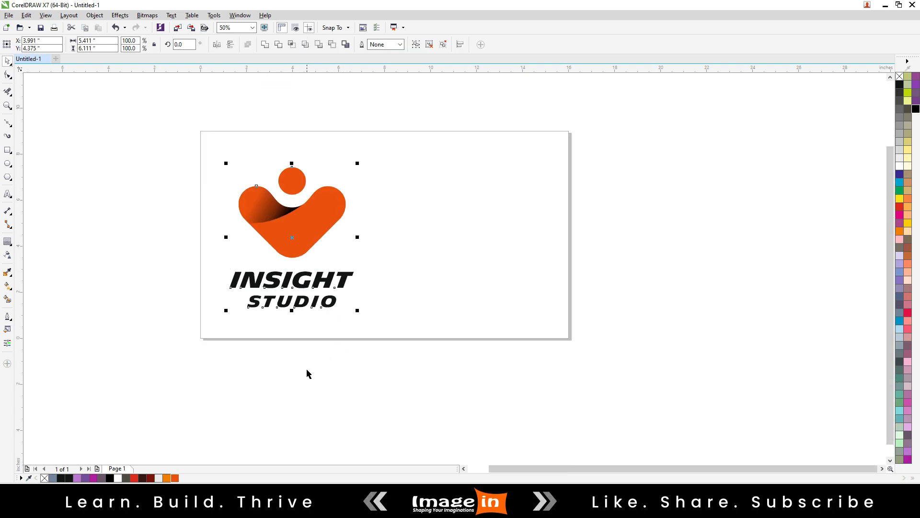
Fill the word INSIGHT with the logo mark's orange, leaving STUDIO black
left_click(306, 374)
left_click(297, 285)
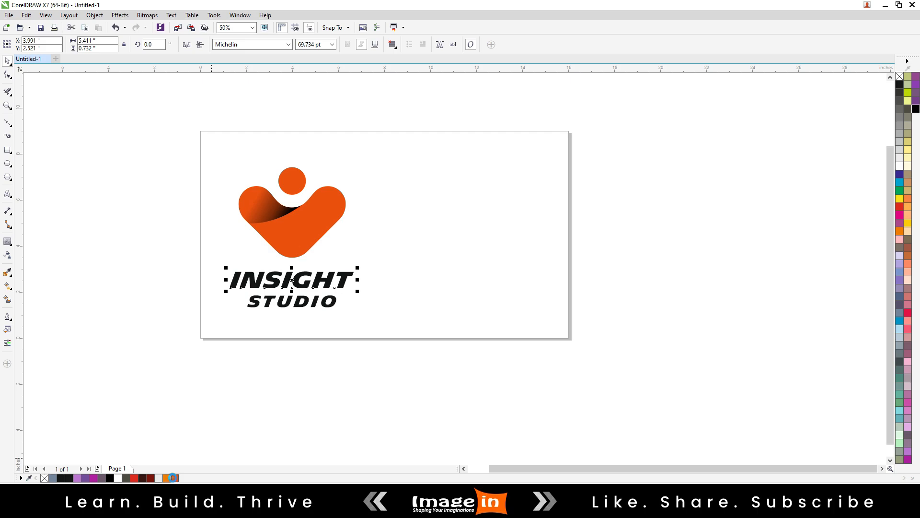
left_click(173, 477)
left_click(339, 423)
Group the logo mark and both lines of the company name into one object
left_click_drag(396, 349, 396, 349)
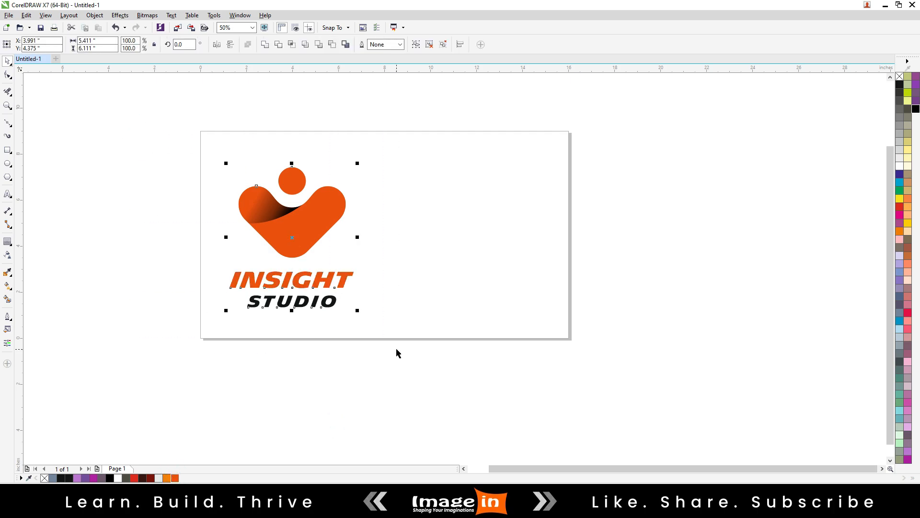
left_click(336, 369)
left_click_drag(172, 132, 402, 359)
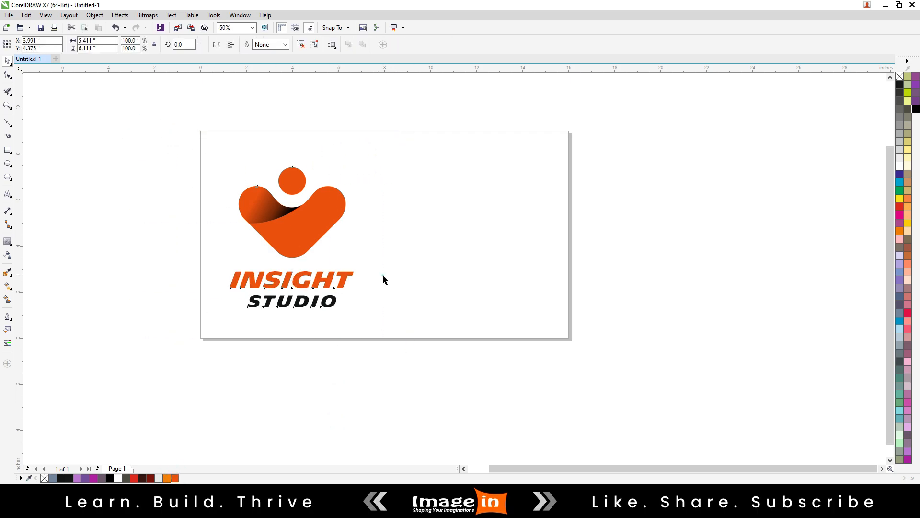
left_click(76, 179)
Add a page-sized 16 by 9 inch rectangle behind the logo
double_click(8, 151)
left_click(74, 195)
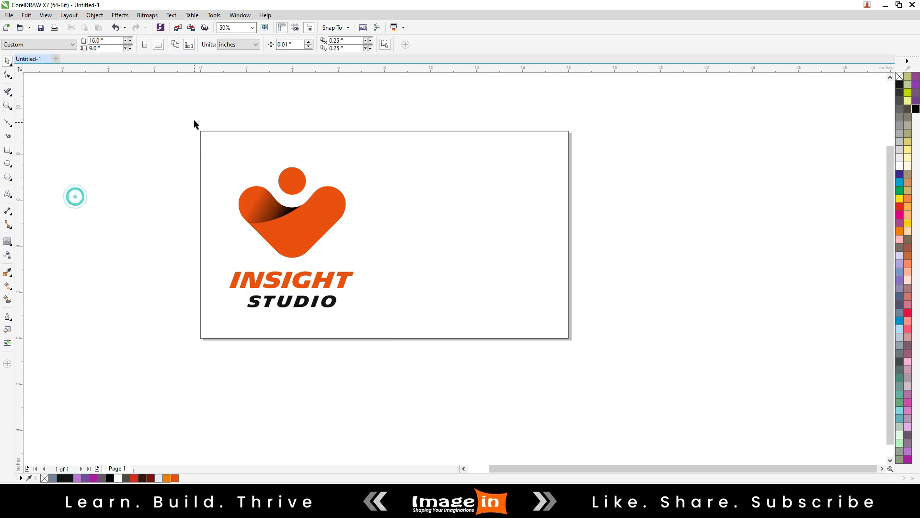
scroll(225, 160, "up", 2)
scroll(200, 185, "down", 2)
Center the logo group vertically on the page-sized rectangle, and select the rectangle alone
left_click_drag(168, 172, 404, 358)
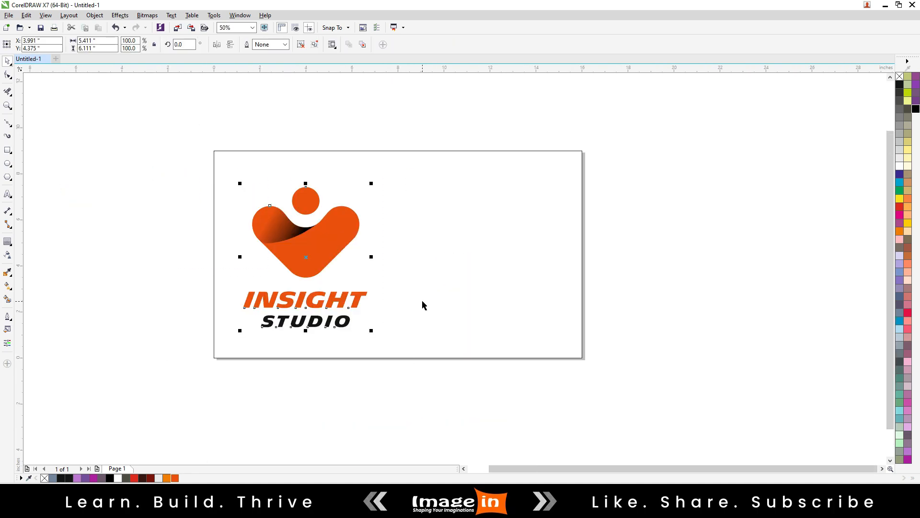
left_click(421, 300)
left_click(376, 376)
left_click(427, 327)
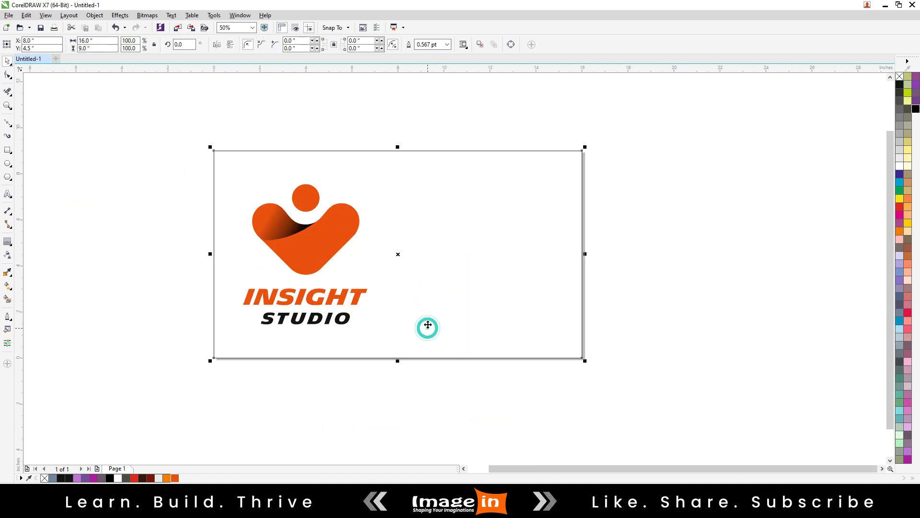